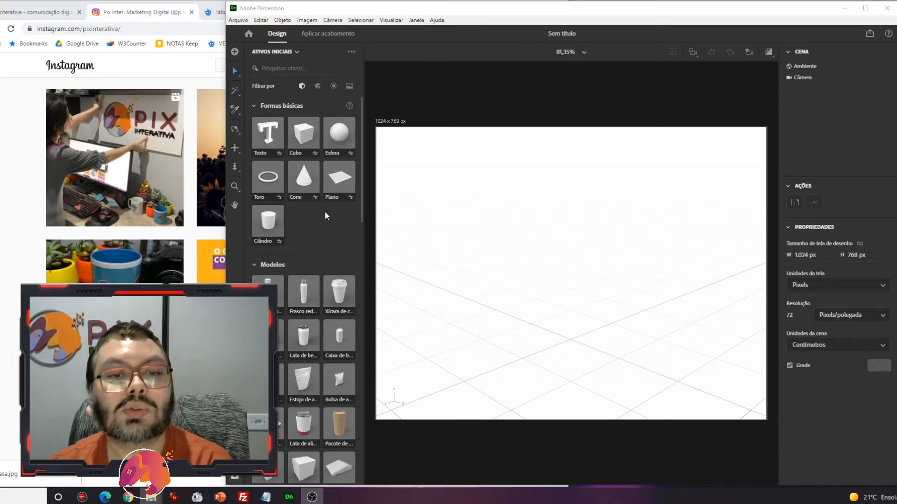
# Browse the starter assets, examining the available basic shapes and 3D models as well as the standard materials.
pyautogui.scroll(-2, 325, 216)
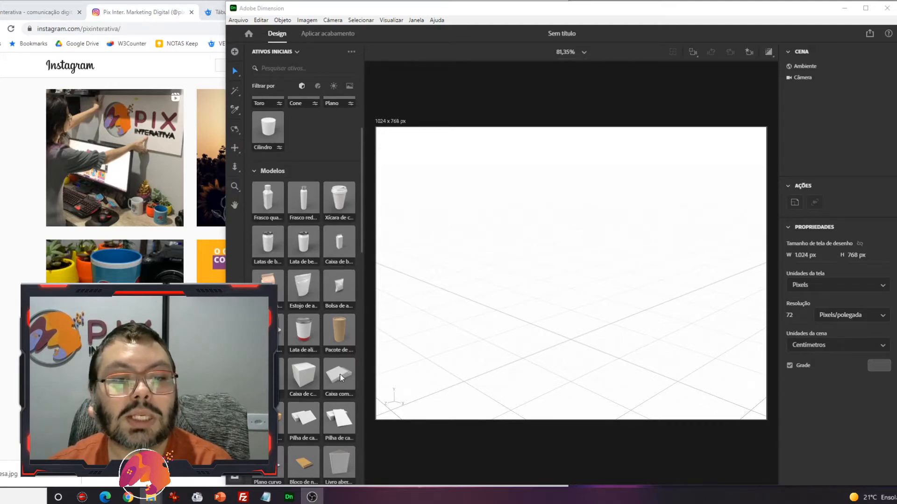
pyautogui.scroll(-15, 319, 288)
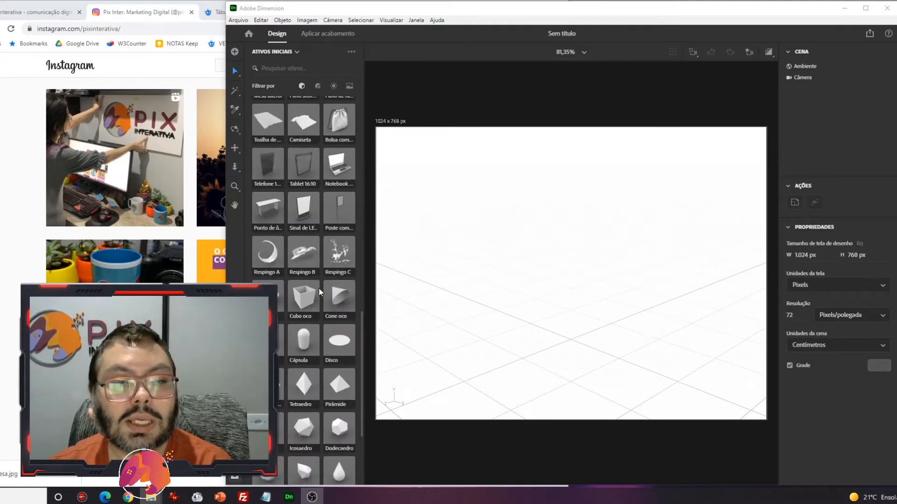
pyautogui.scroll(-1, 327, 269)
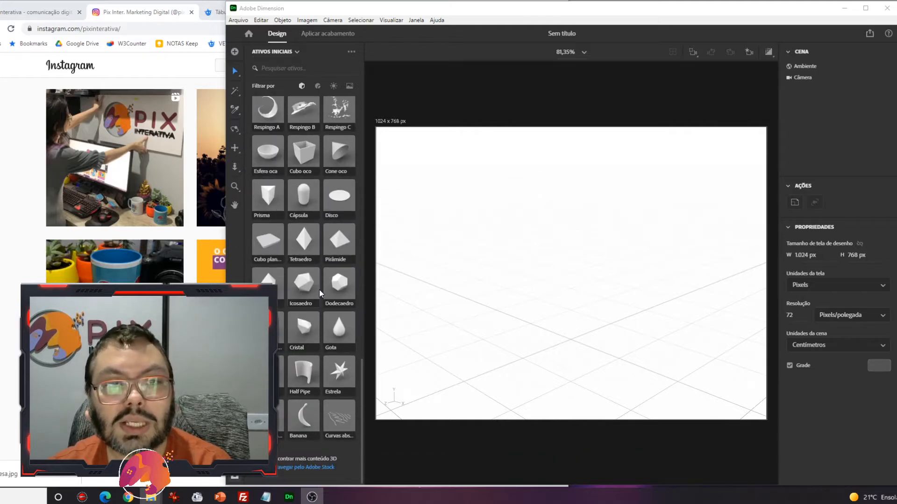
pyautogui.scroll(15, 320, 288)
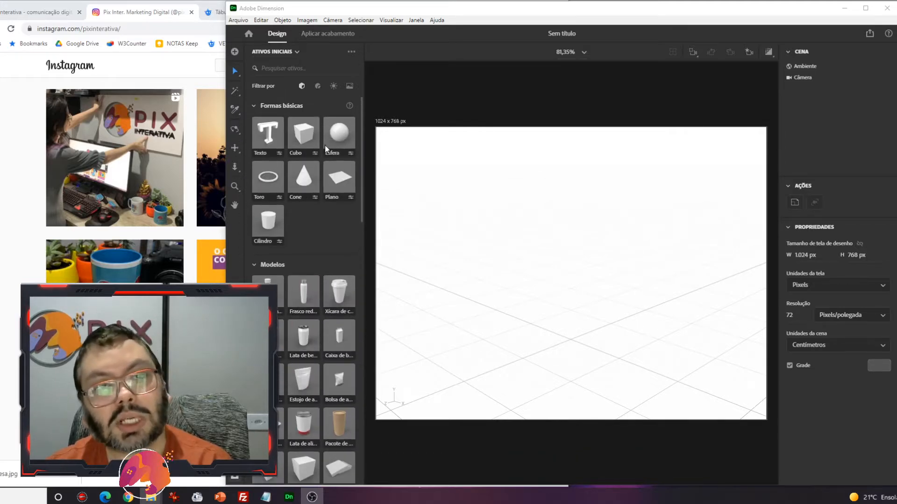
pyautogui.click(318, 86)
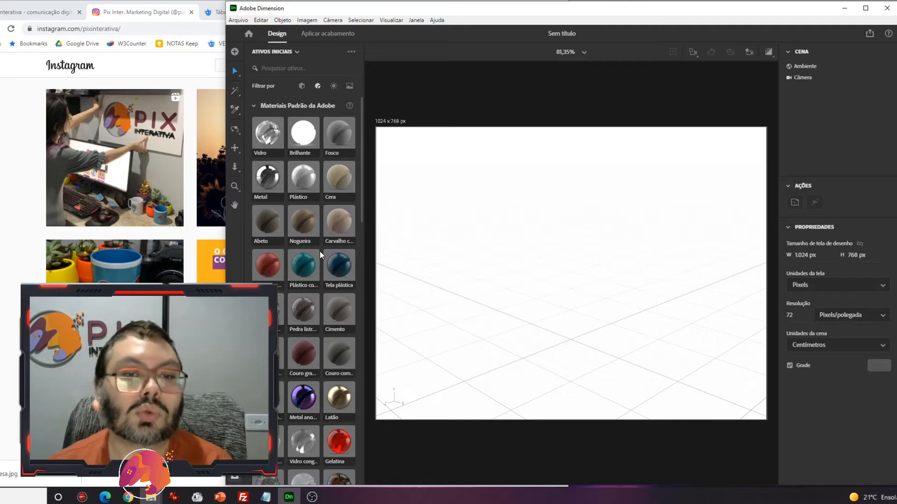
pyautogui.scroll(-6, 333, 267)
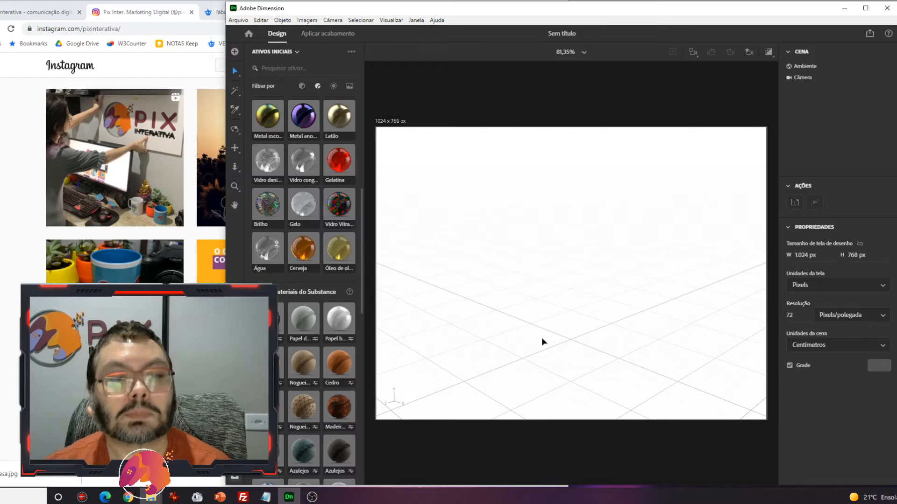
pyautogui.scroll(10, 361, 231)
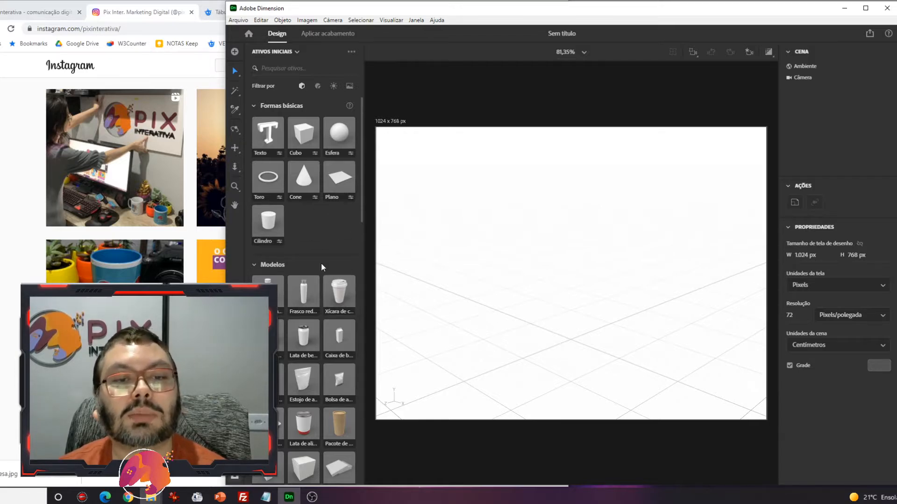
# Place the coffee cup model (Xícara de café) near the centre of the scene and inspect its separate lid part.
pyautogui.moveTo(336, 288)
pyautogui.mouseDown()
pyautogui.moveTo(540, 254)
pyautogui.moveTo(559, 312)
pyautogui.mouseUp()
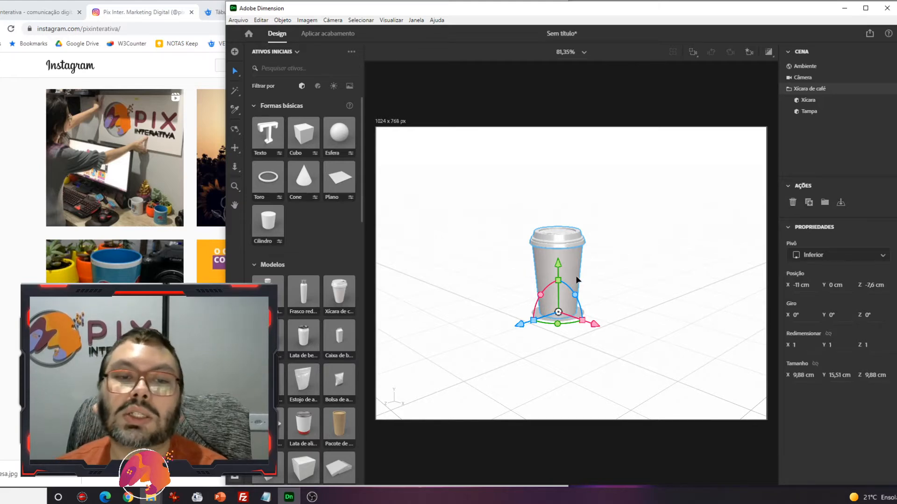
pyautogui.click(811, 111)
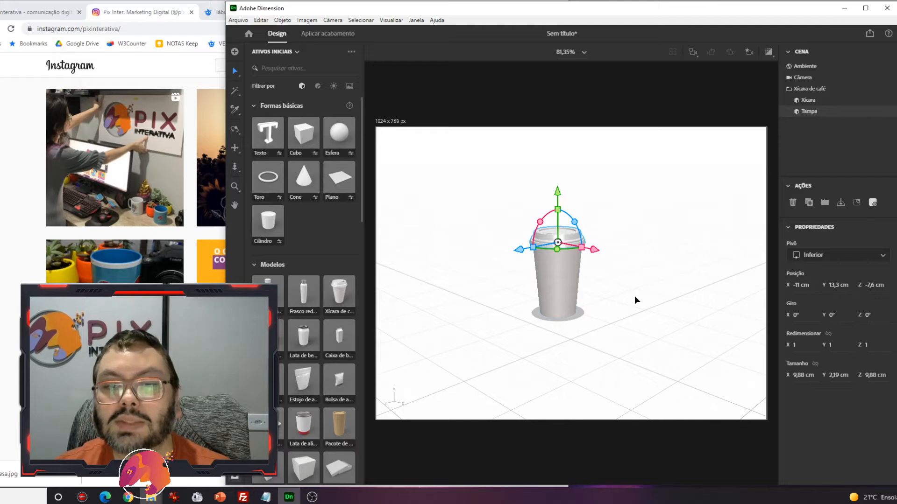
pyautogui.click(618, 309)
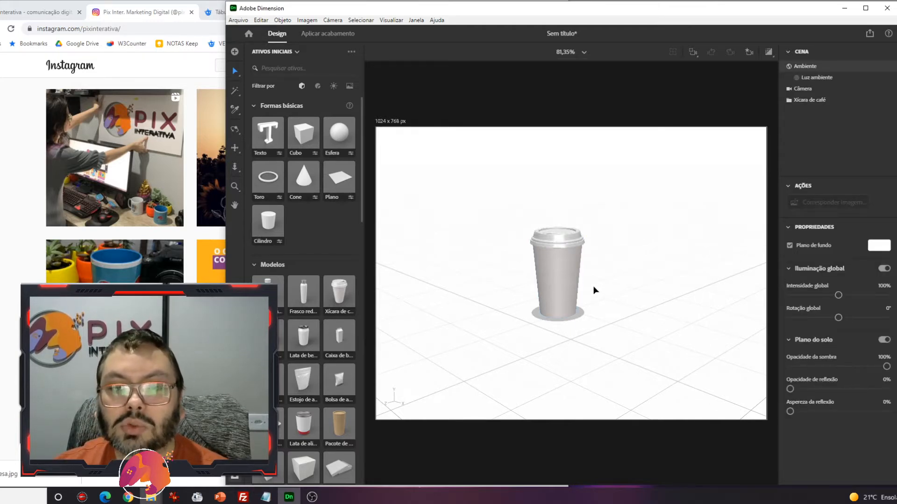
pyautogui.moveTo(593, 286); pyautogui.dragTo(579, 301, button='middle')
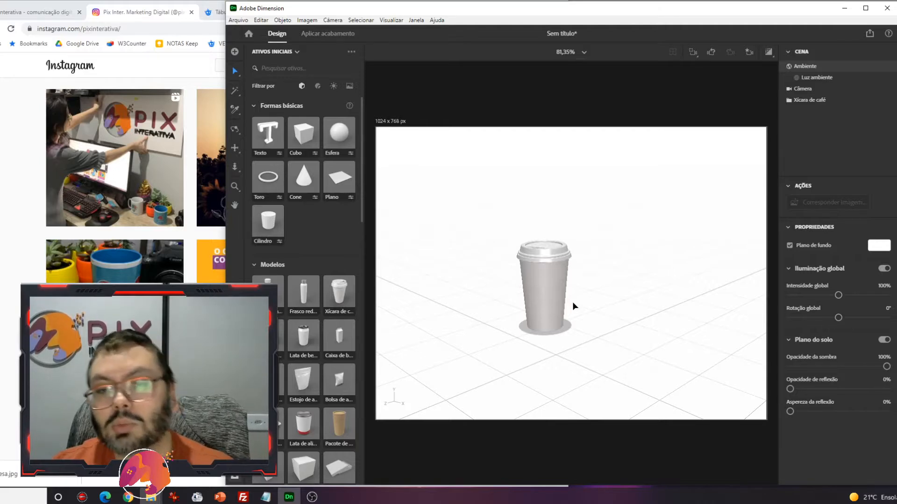
pyautogui.moveTo(573, 305); pyautogui.dragTo(557, 324, button='middle')
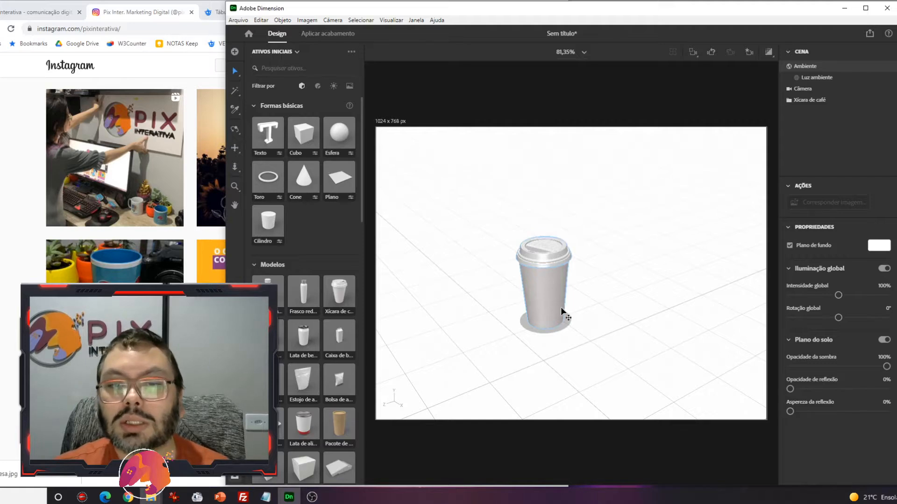
pyautogui.moveTo(586, 299)
pyautogui.mouseDown(button='right')
pyautogui.moveTo(529, 297)
pyautogui.moveTo(587, 294)
pyautogui.mouseUp(button='right')
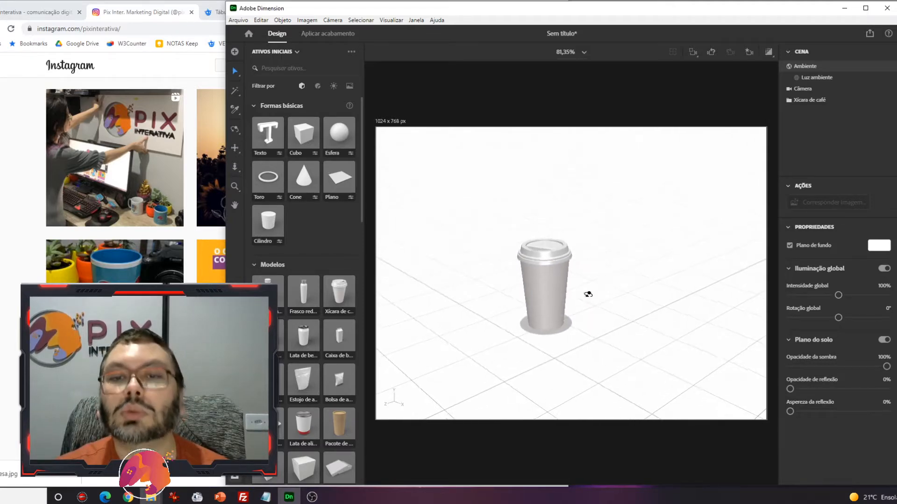
pyautogui.scroll(5, 529, 303)
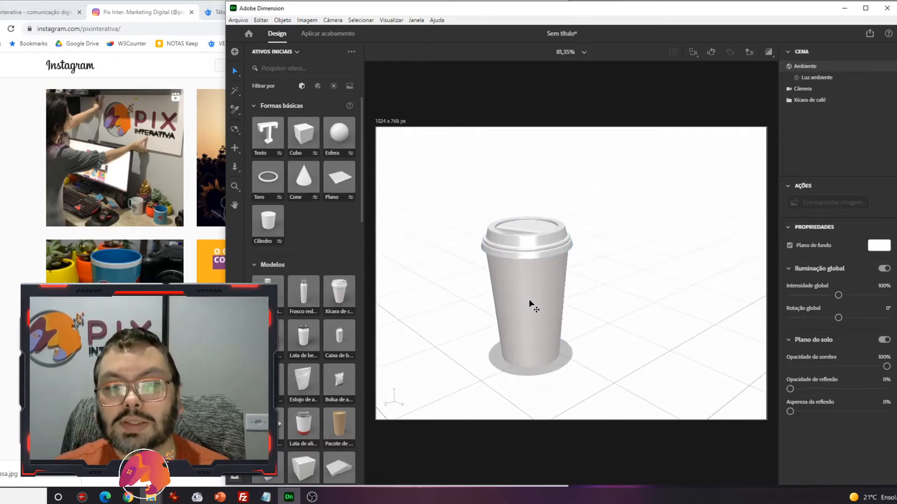
# Apply the red fine-grained plastic material (Plástico granulado fino) to both the cup body and its lid.
pyautogui.scroll(-5, 530, 301)
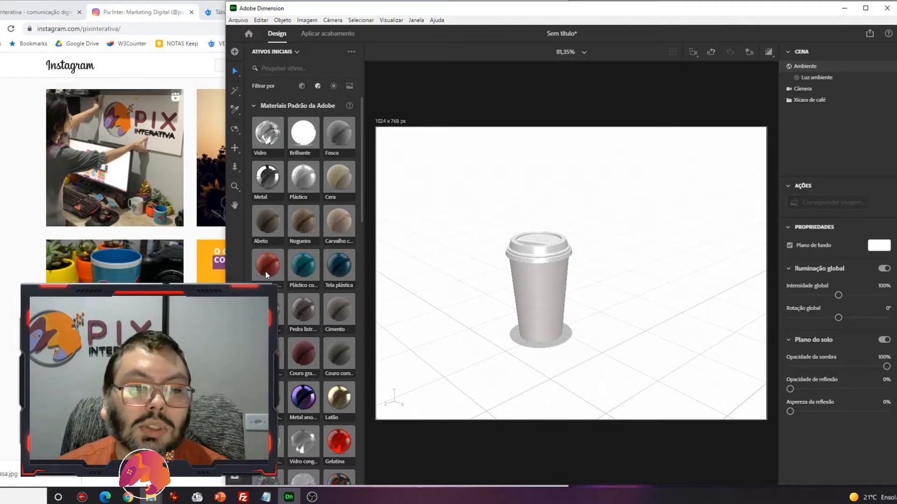
pyautogui.moveTo(265, 271); pyautogui.dragTo(535, 284)
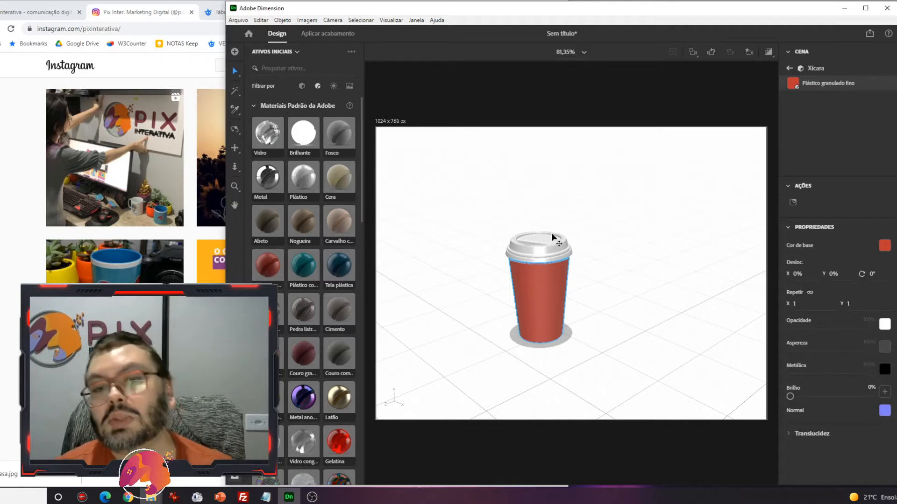
pyautogui.moveTo(260, 265); pyautogui.dragTo(549, 240)
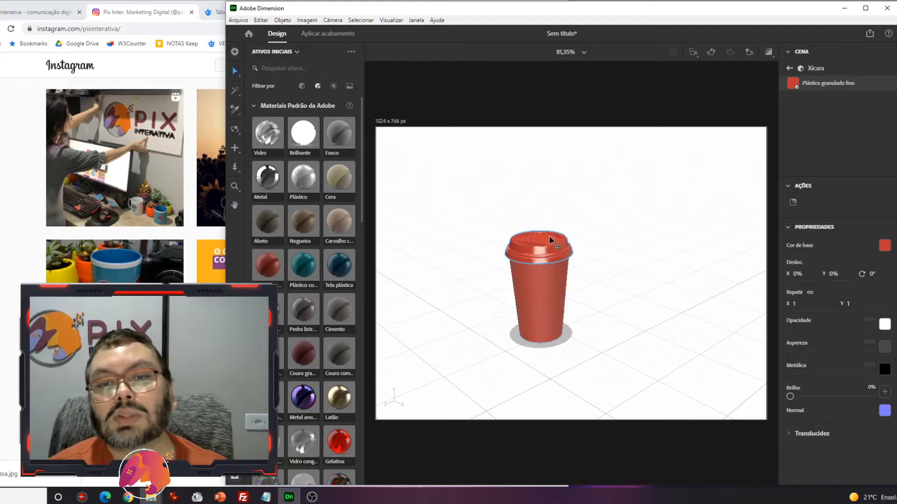
# Set the base colour of the lid's plastic material to a solid purple, RGB 179, 47, 212.
pyautogui.click(551, 285)
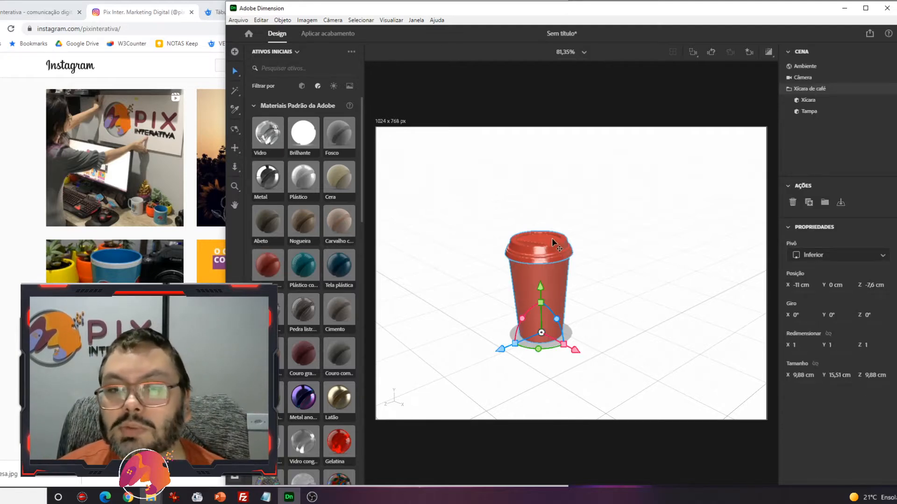
pyautogui.click(551, 238)
pyautogui.click(551, 237)
pyautogui.click(552, 238)
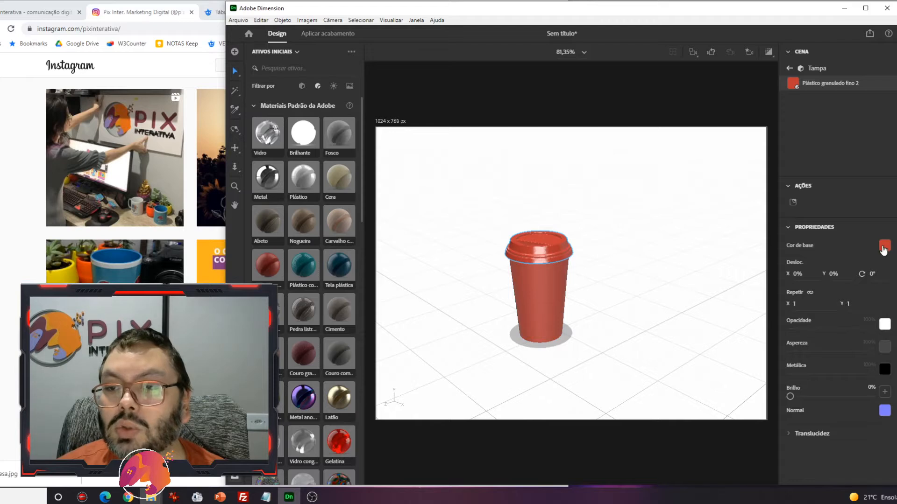
pyautogui.click(884, 247)
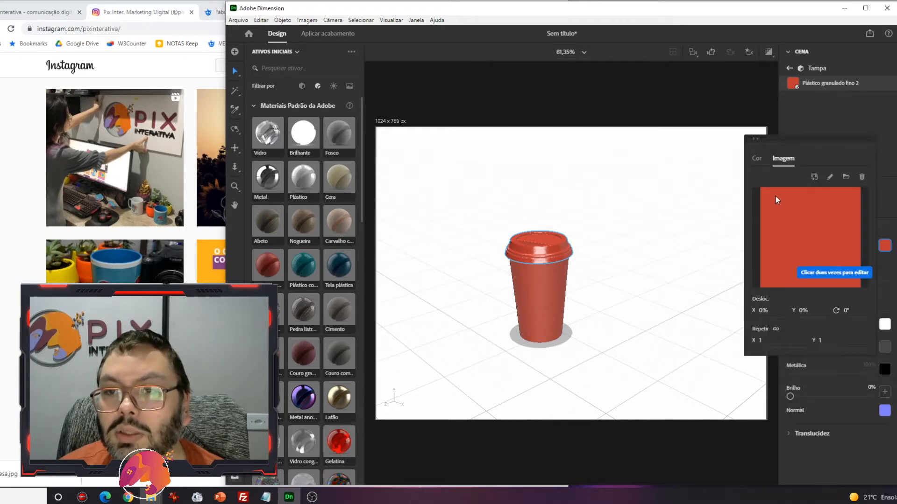
pyautogui.click(756, 158)
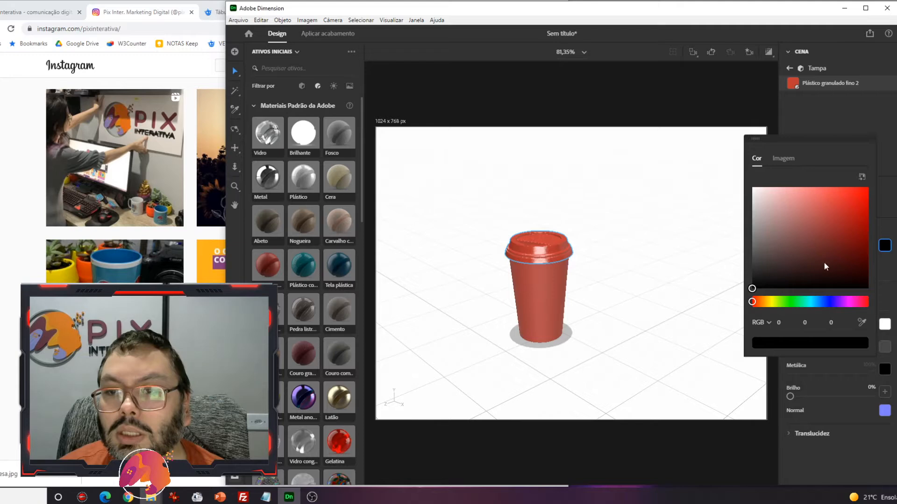
pyautogui.click(844, 302)
pyautogui.moveTo(849, 236); pyautogui.dragTo(843, 204)
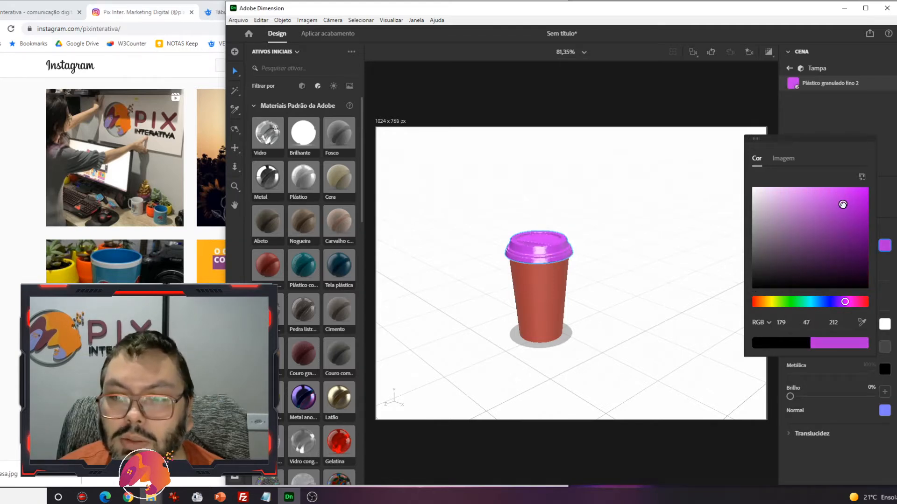
pyautogui.click(853, 115)
# Set the base colour of the cup body's plastic material to a near-black grey, RGB 38, 33, 33.
pyautogui.click(523, 300)
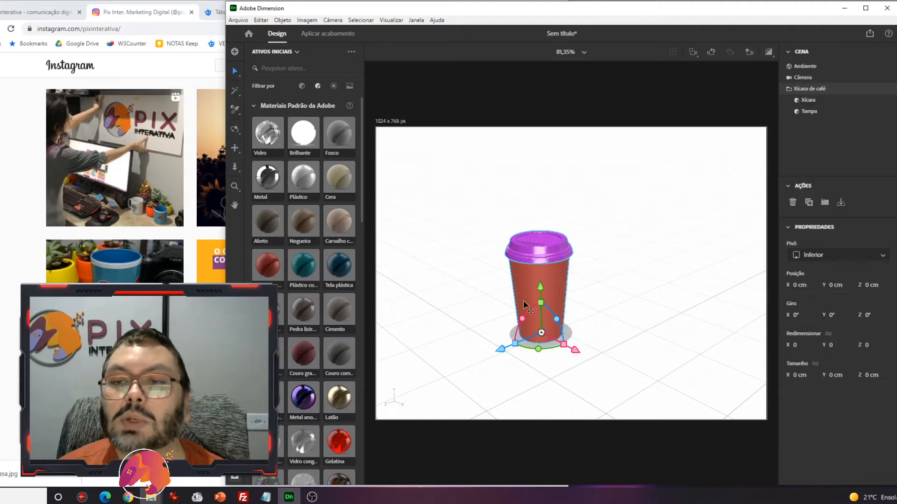
pyautogui.doubleClick(551, 287)
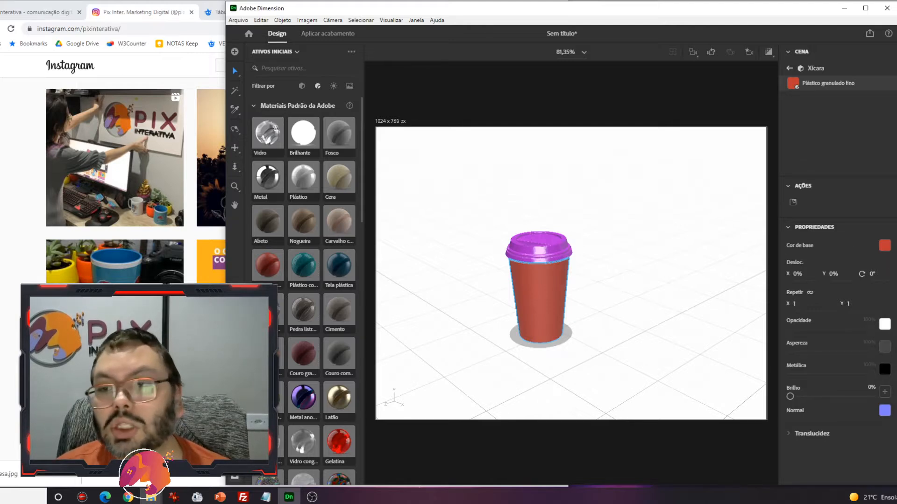
pyautogui.click(885, 245)
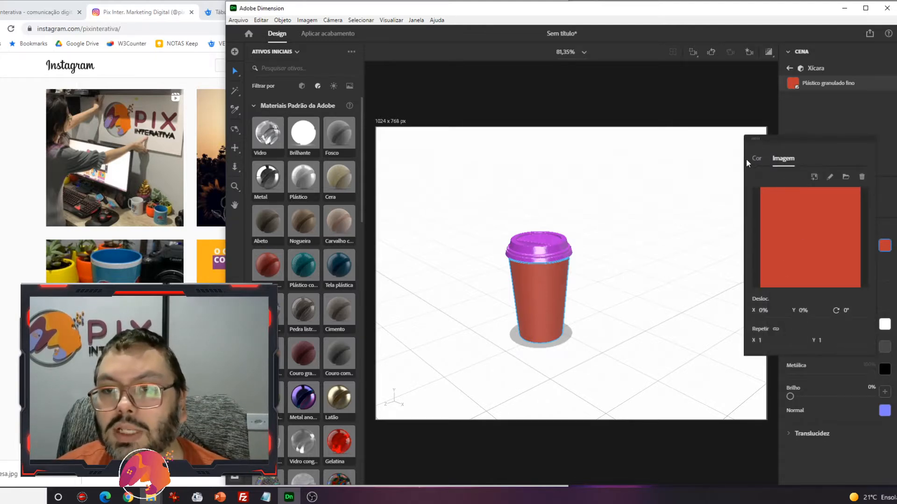
pyautogui.click(756, 158)
pyautogui.click(800, 247)
pyautogui.moveTo(800, 247); pyautogui.dragTo(767, 274)
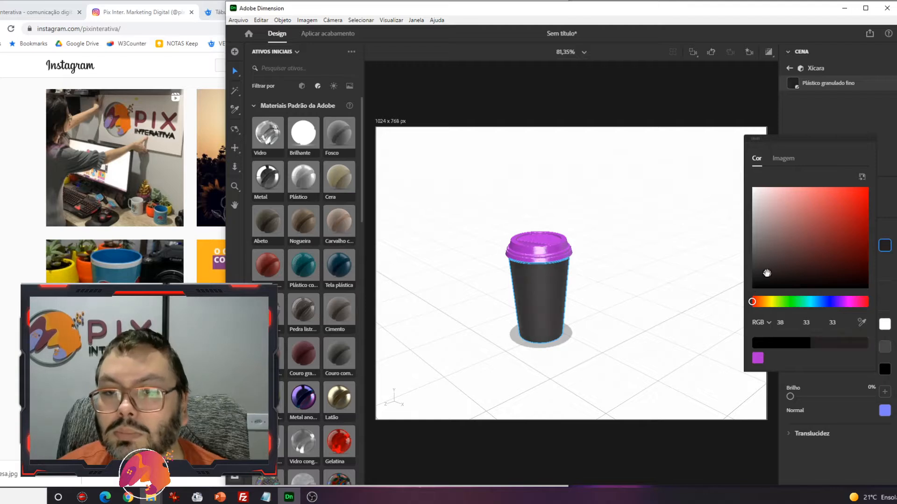
pyautogui.click(796, 121)
# Bring up the project folder in File Explorer and place the orange-brown artwork as a graphic on the front of the cup body.
pyautogui.moveTo(581, 322); pyautogui.dragTo(599, 294, button='middle')
pyautogui.scroll(5, 542, 276)
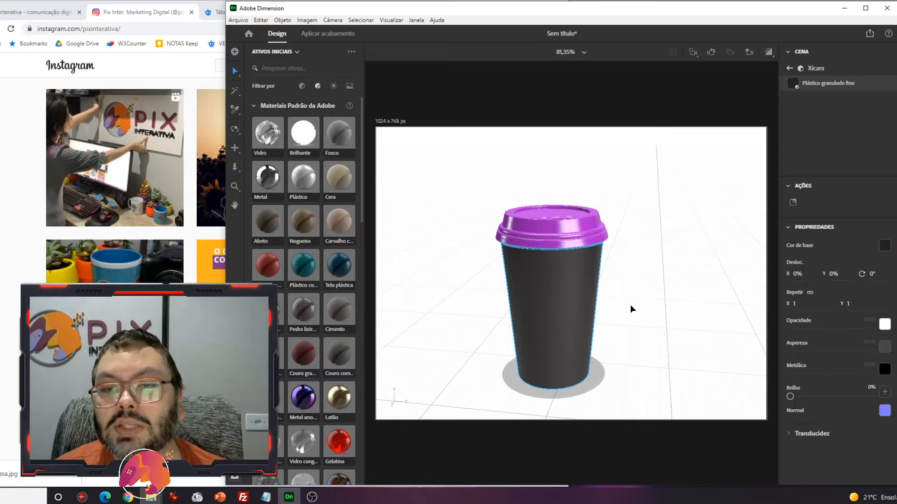
pyautogui.moveTo(631, 309); pyautogui.dragTo(612, 315, button='middle')
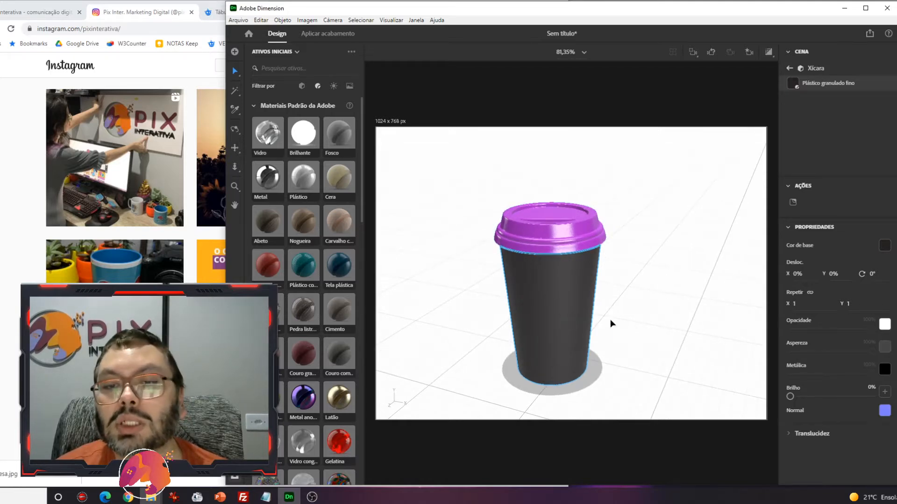
pyautogui.moveTo(612, 302); pyautogui.dragTo(622, 270, button='middle')
pyautogui.hotkey('alt', 'Tab')
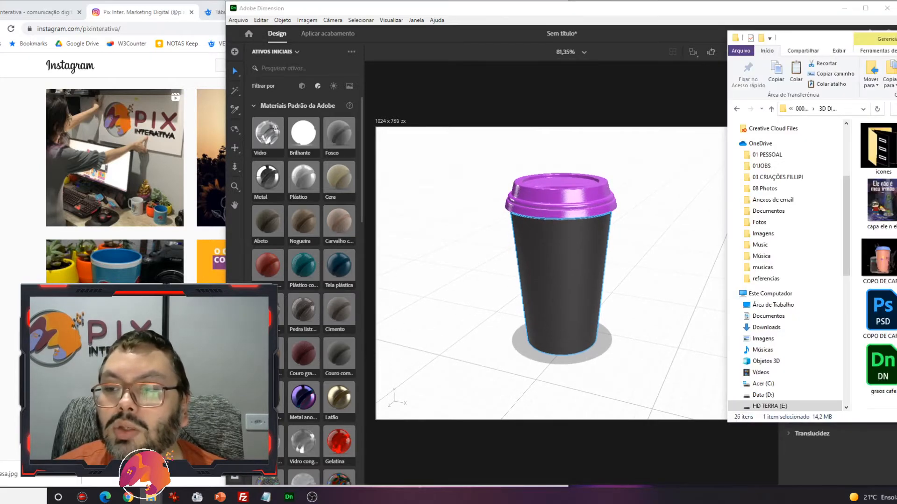
pyautogui.moveTo(879, 258); pyautogui.dragTo(567, 285)
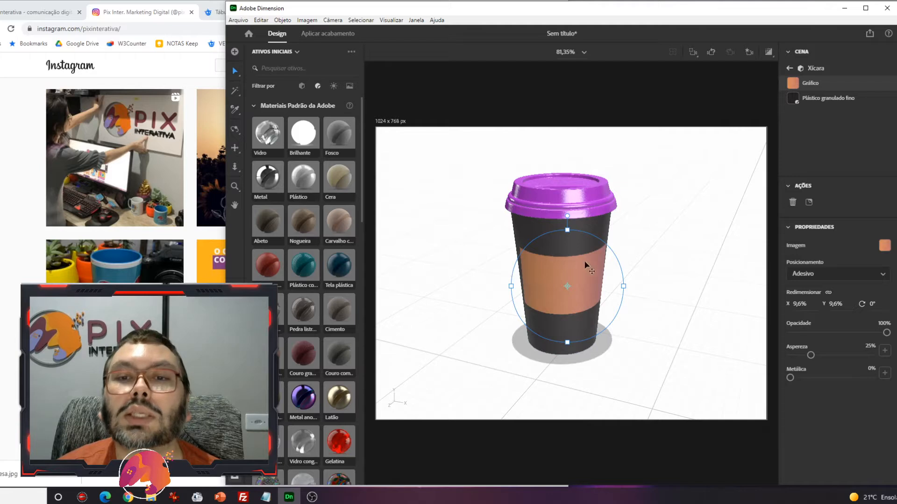
# Stretch and reposition the orange-brown graphic to about 31.8% by 28.7% so it covers the cup body from lid to base.
pyautogui.moveTo(568, 230); pyautogui.dragTo(577, 165)
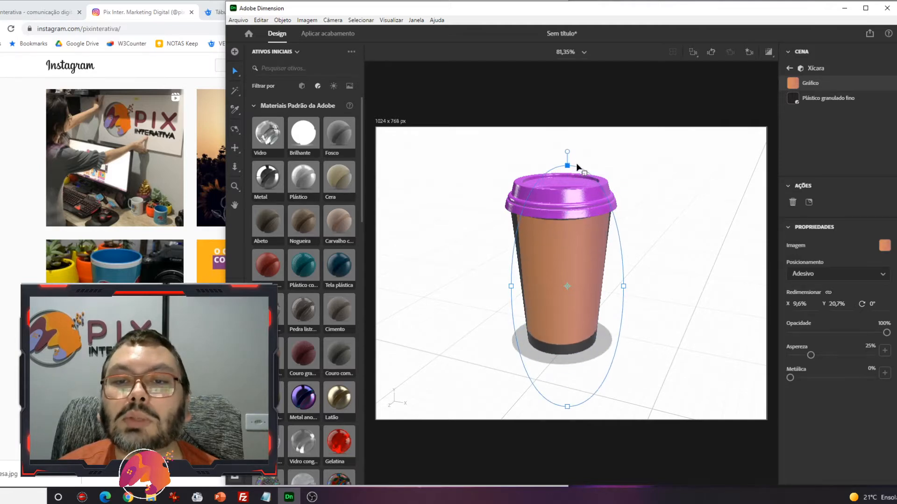
pyautogui.moveTo(511, 287); pyautogui.dragTo(473, 290)
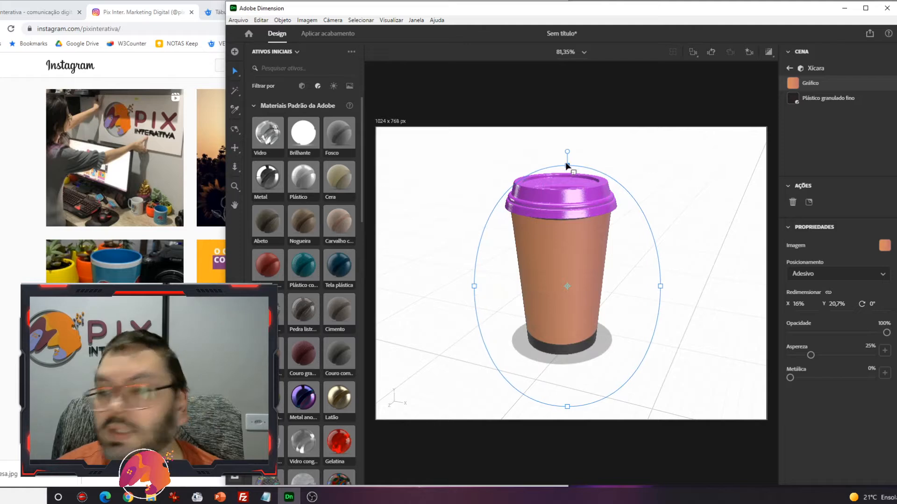
pyautogui.moveTo(567, 164); pyautogui.dragTo(569, 160)
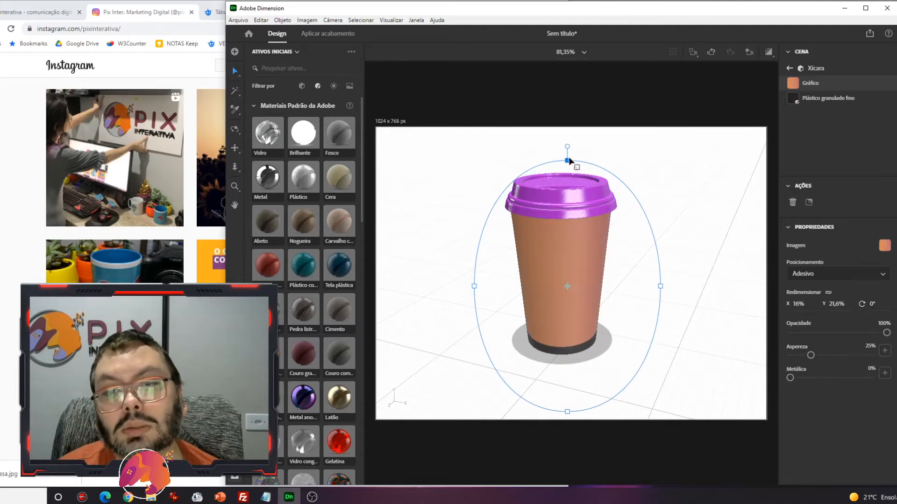
pyautogui.moveTo(565, 286); pyautogui.dragTo(564, 294)
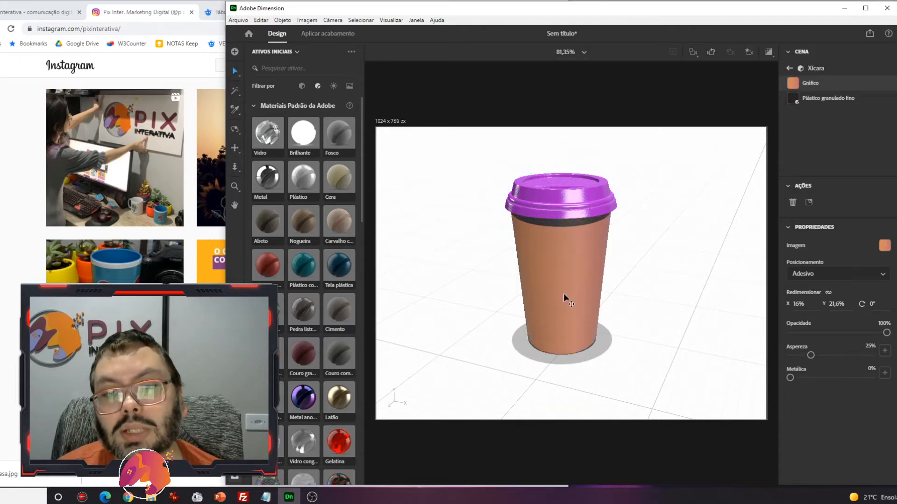
pyautogui.moveTo(567, 171); pyautogui.dragTo(567, 154)
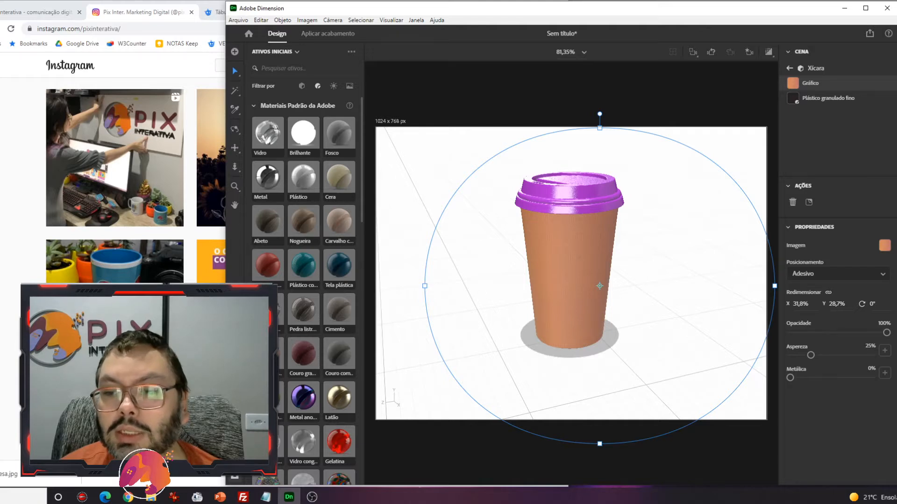
# Place the circular logo artwork as a second graphic on the cup front and scale it to about 5.7% by 5.7%.
pyautogui.moveTo(0, 304); pyautogui.dragTo(566, 291)
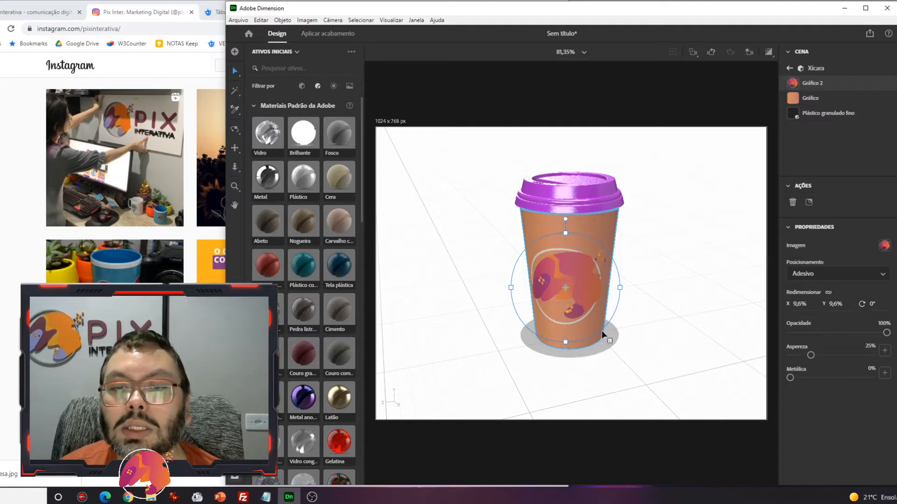
pyautogui.moveTo(601, 330); pyautogui.dragTo(576, 291)
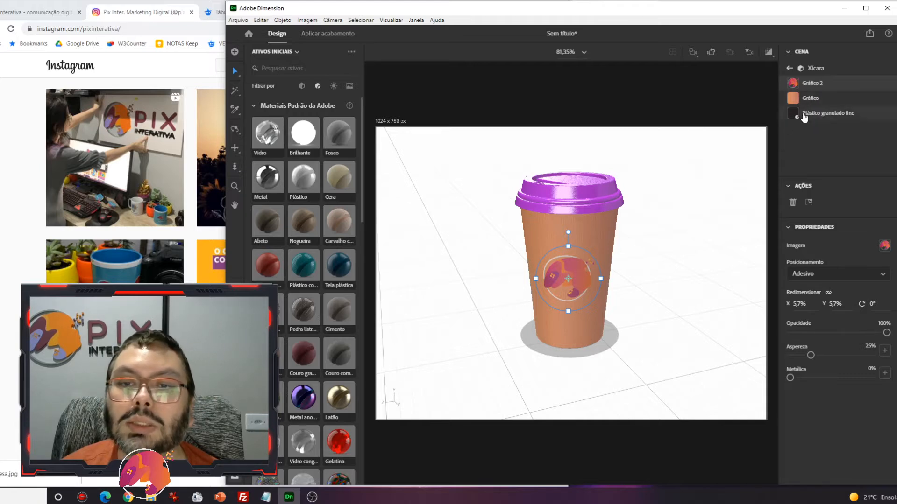
pyautogui.click(621, 357)
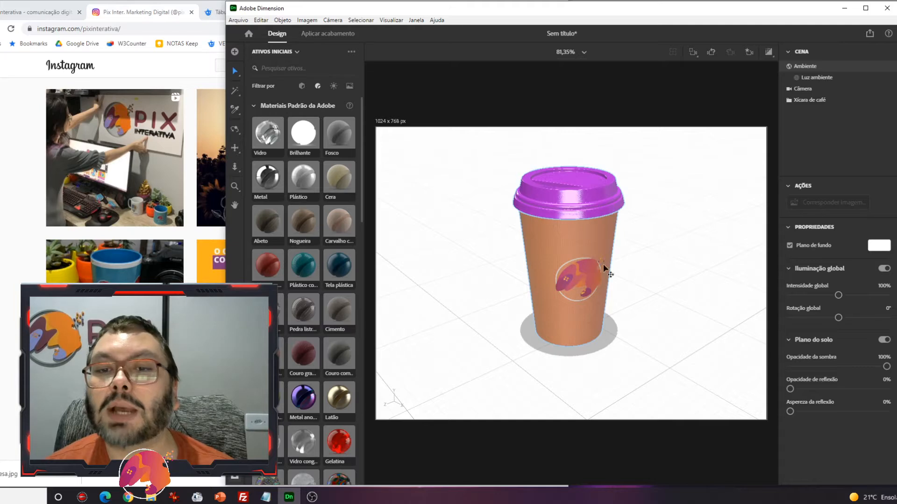
# Move the whole coffee cup group along the ground to about X -11.5 cm, Z -12.8 cm.
pyautogui.click(566, 314)
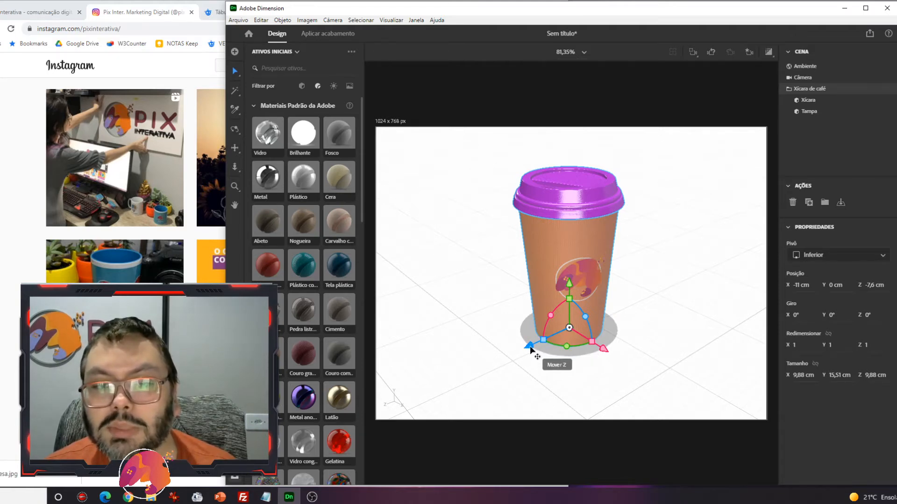
pyautogui.moveTo(531, 350); pyautogui.dragTo(594, 327)
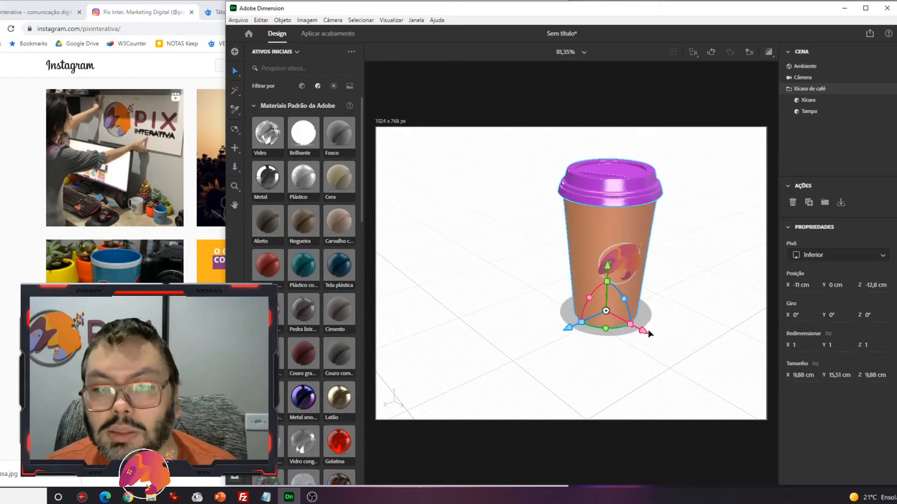
pyautogui.moveTo(668, 340); pyautogui.dragTo(642, 335)
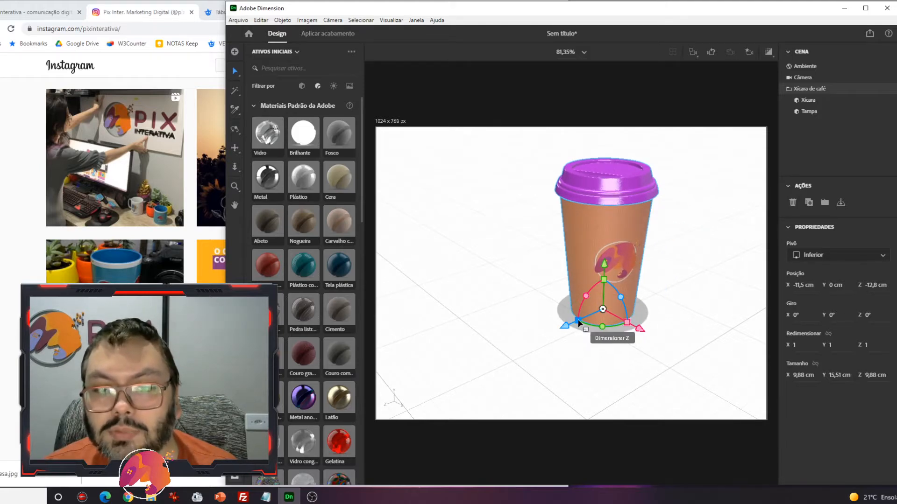
# Scale the coffee cup group along Z to about 1.1 and rotate it about 1° around Z.
pyautogui.moveTo(579, 323); pyautogui.dragTo(628, 324)
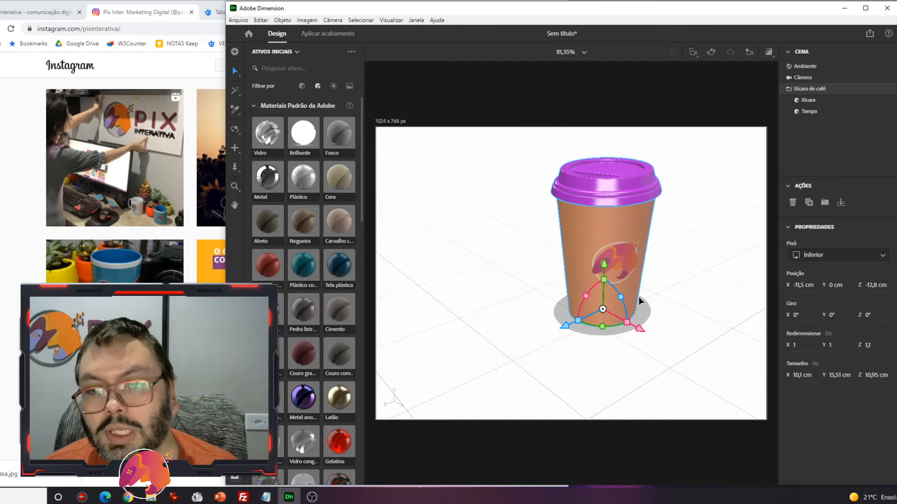
pyautogui.moveTo(622, 299)
pyautogui.mouseDown()
pyautogui.moveTo(604, 277)
pyautogui.moveTo(635, 312)
pyautogui.moveTo(630, 290)
pyautogui.moveTo(618, 296)
pyautogui.mouseUp()
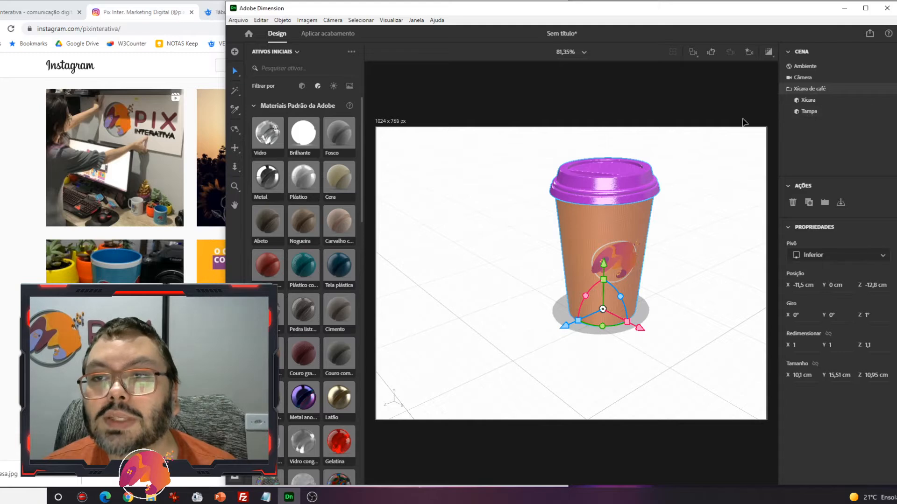
# Tilt the lid to about 13° around Z and lift it off the cup to a height of about Y 14.7 cm.
pyautogui.click(823, 116)
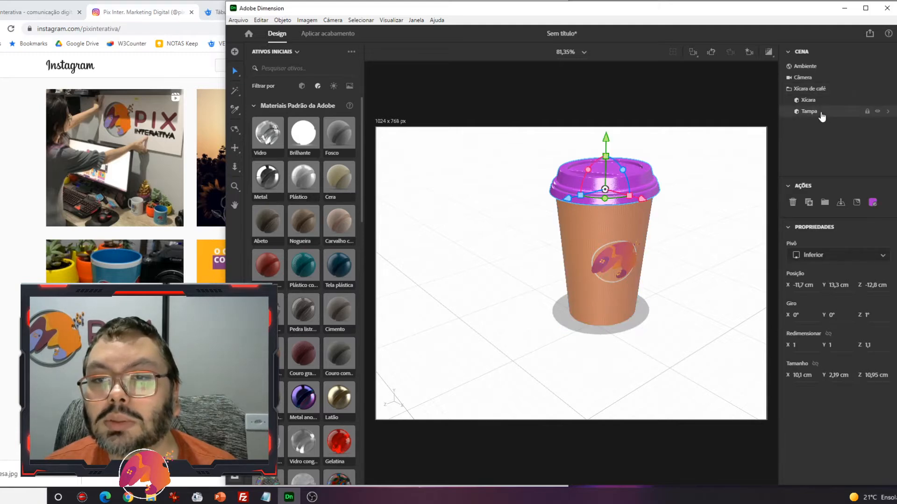
pyautogui.scroll(-3, 591, 232)
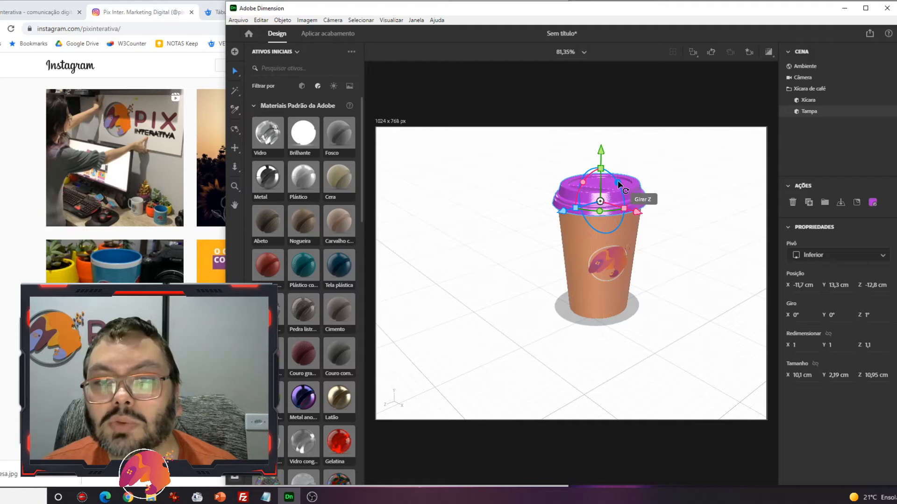
pyautogui.moveTo(617, 181)
pyautogui.mouseDown()
pyautogui.moveTo(617, 172)
pyautogui.moveTo(611, 187)
pyautogui.mouseUp()
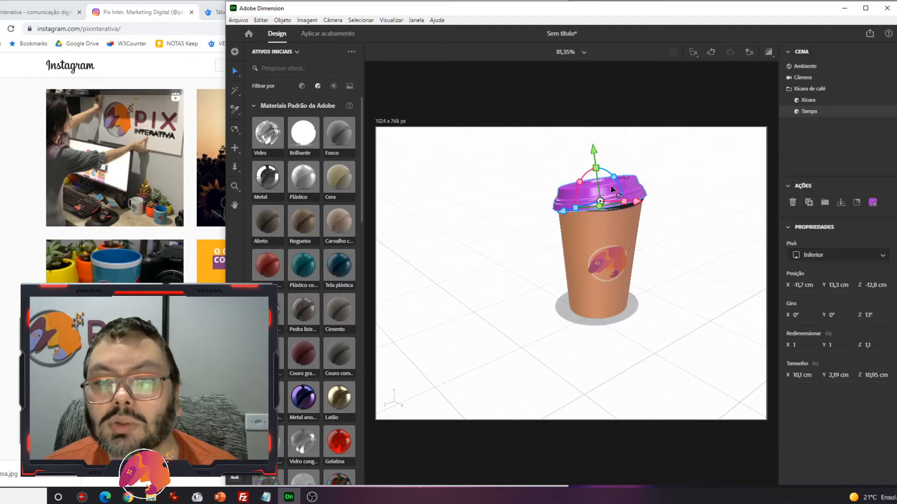
pyautogui.moveTo(595, 153)
pyautogui.mouseDown()
pyautogui.moveTo(592, 130)
pyautogui.moveTo(595, 146)
pyautogui.mouseUp()
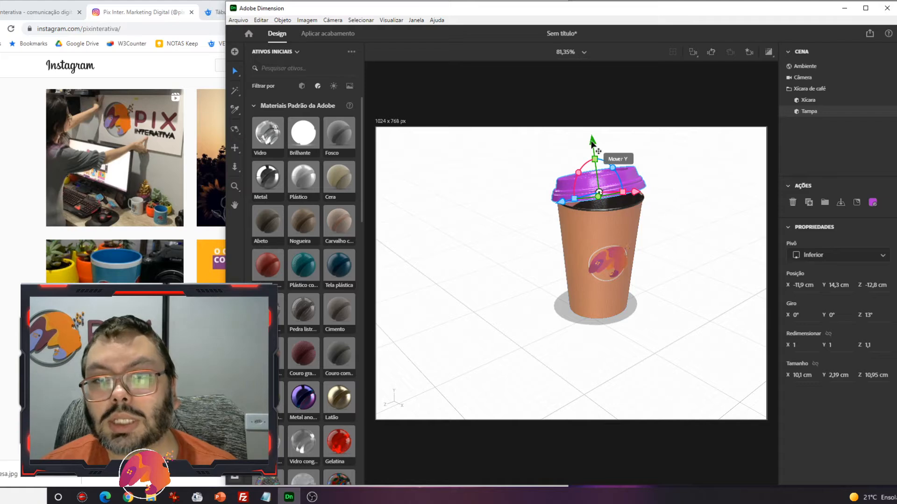
pyautogui.moveTo(594, 142); pyautogui.dragTo(591, 135)
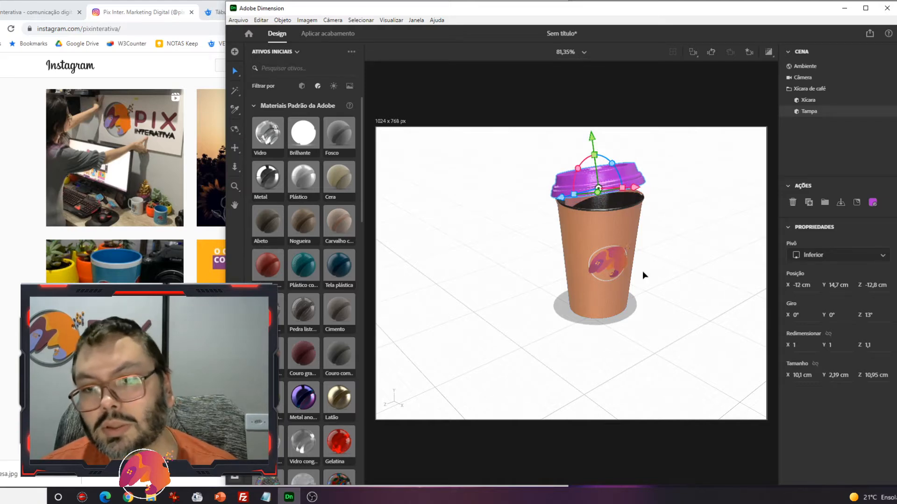
pyautogui.moveTo(643, 274); pyautogui.dragTo(630, 251, button='right')
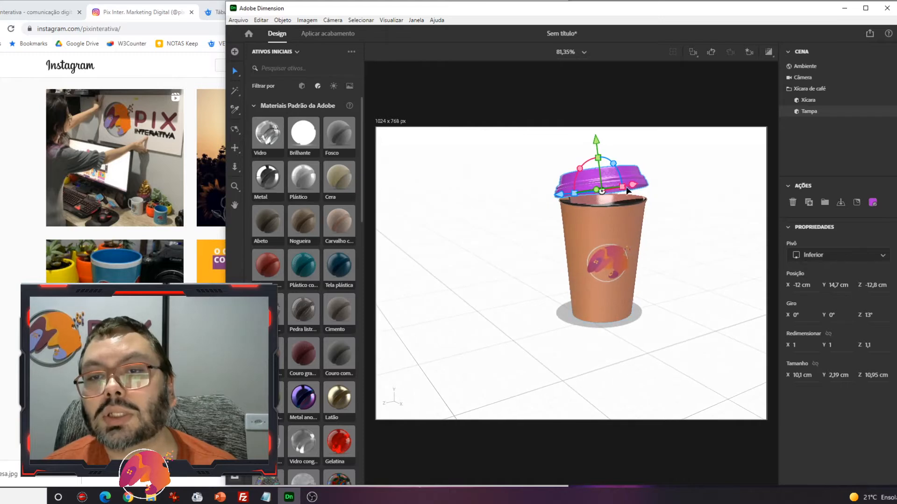
pyautogui.click(680, 210)
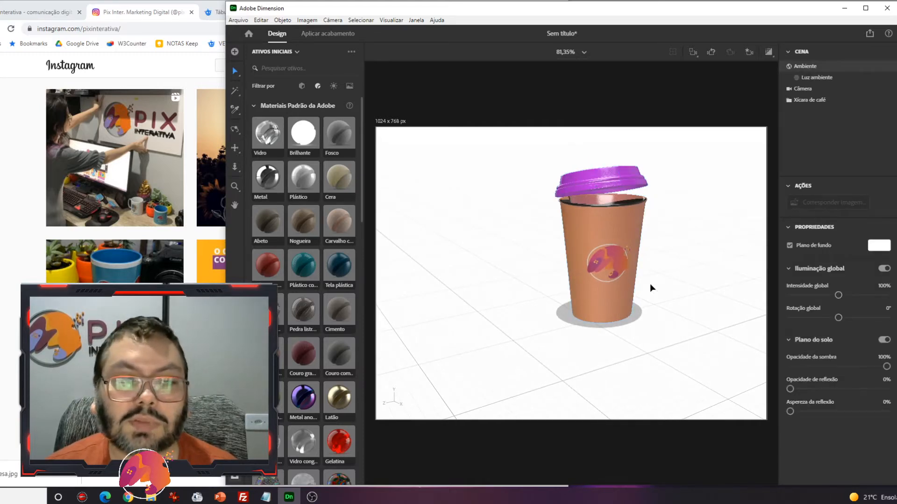
# Add the Respingo C splash model and position it around the cup's base at about X -8.4 cm, Z -9.9 cm.
pyautogui.click(302, 87)
pyautogui.scroll(-15, 301, 198)
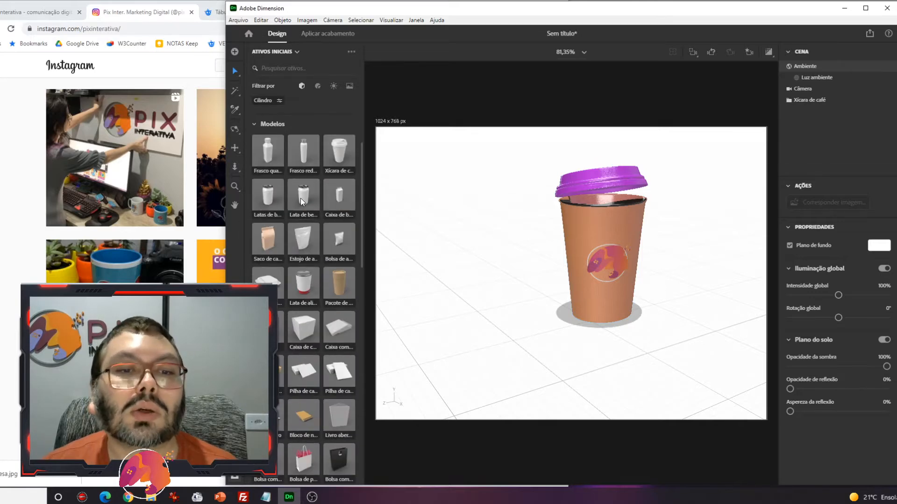
pyautogui.scroll(-3, 300, 198)
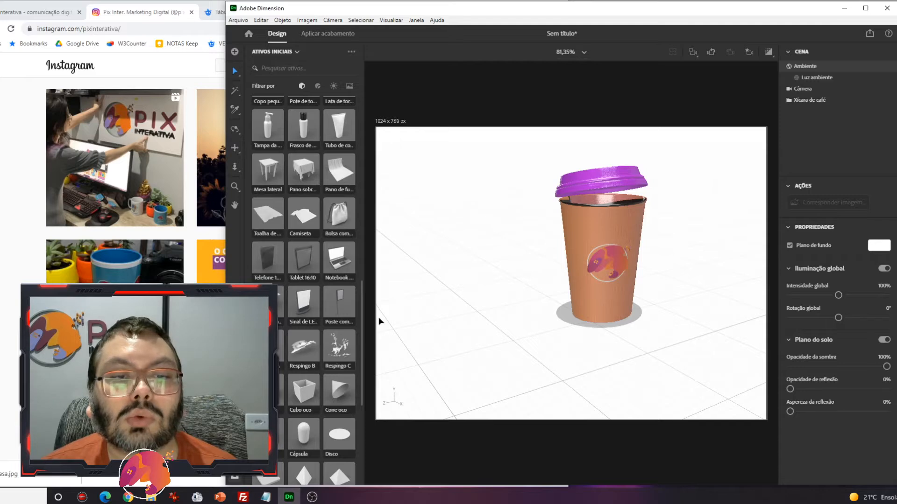
pyautogui.moveTo(336, 355); pyautogui.dragTo(605, 302)
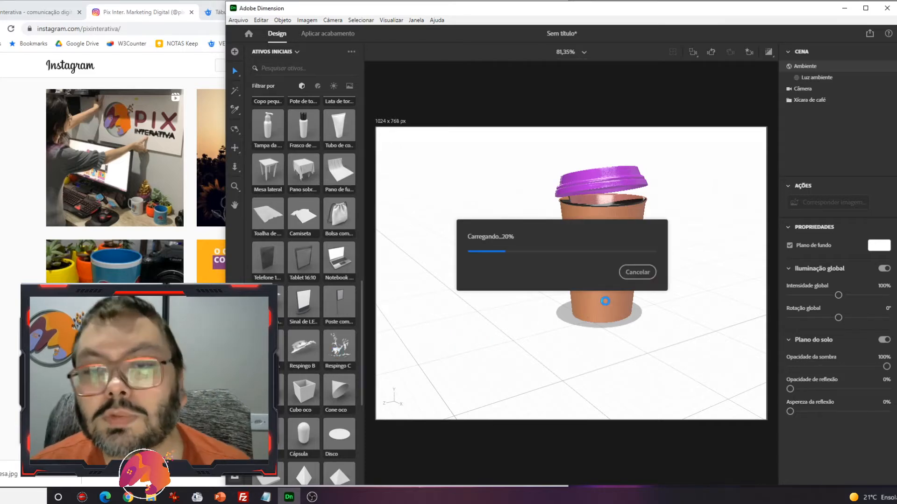
pyautogui.click(605, 304)
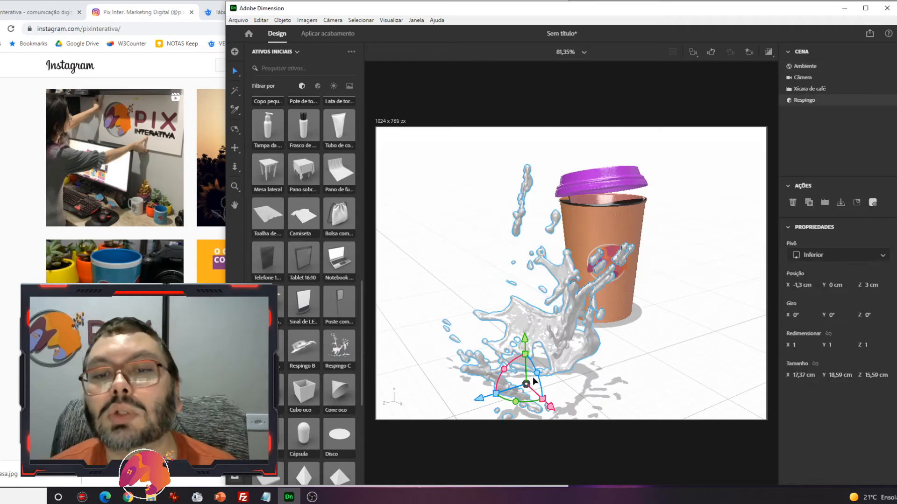
pyautogui.moveTo(536, 382); pyautogui.dragTo(579, 365)
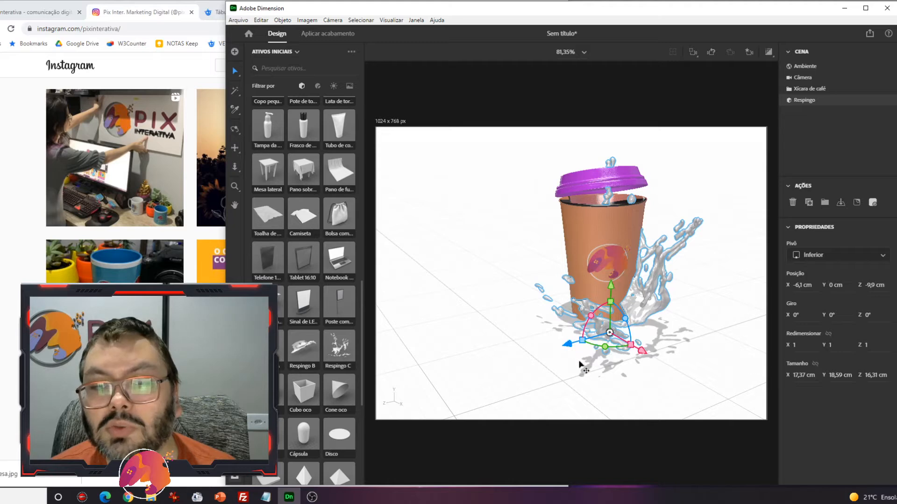
pyautogui.moveTo(640, 355); pyautogui.dragTo(629, 342)
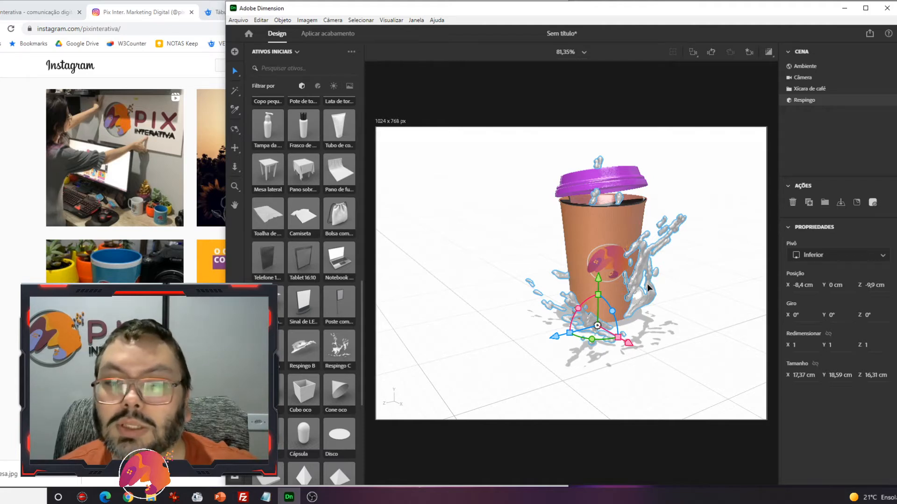
# Apply the Cerveja material from the Adobe standard materials to the splash.
pyautogui.click(318, 87)
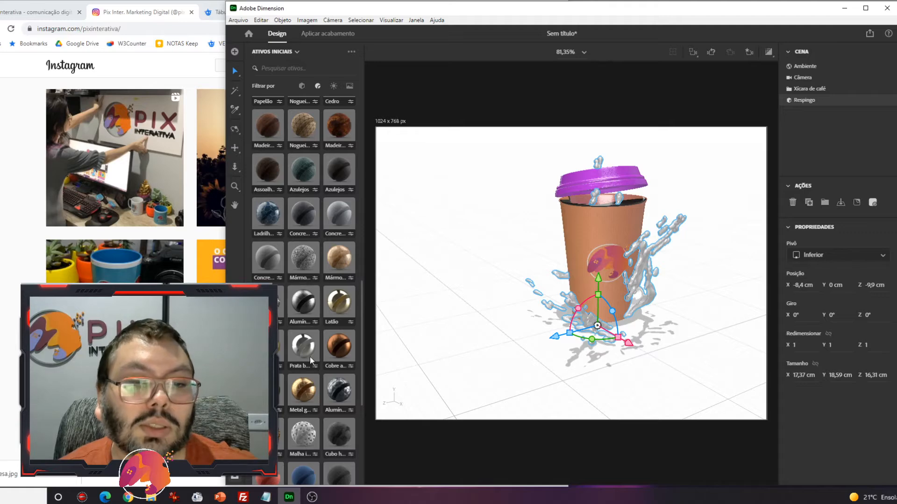
pyautogui.scroll(-5, 325, 234)
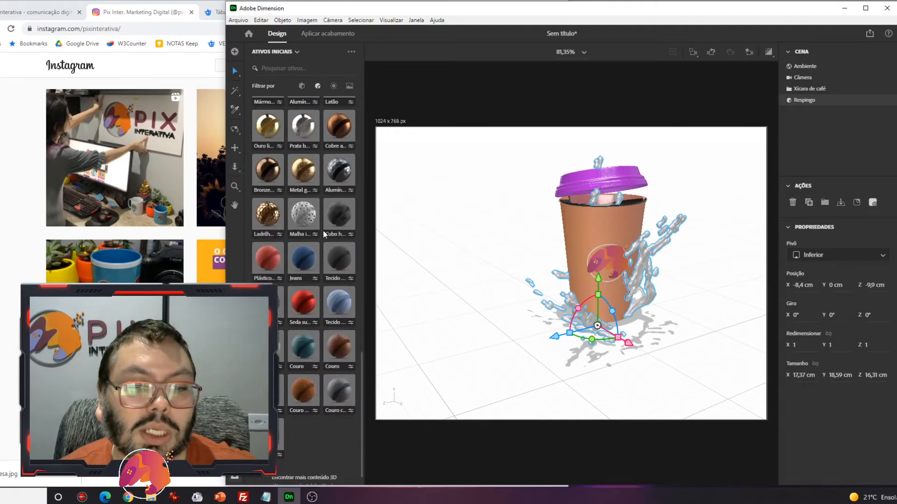
pyautogui.scroll(7, 323, 230)
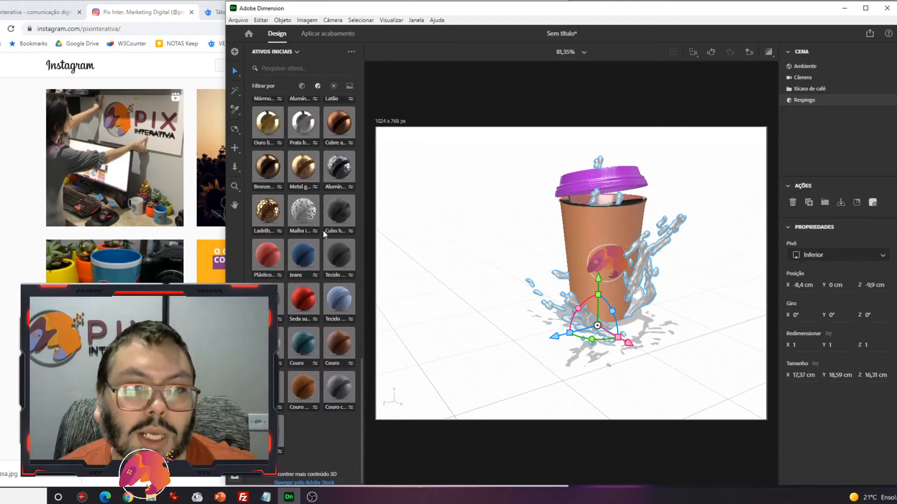
pyautogui.scroll(5, 324, 234)
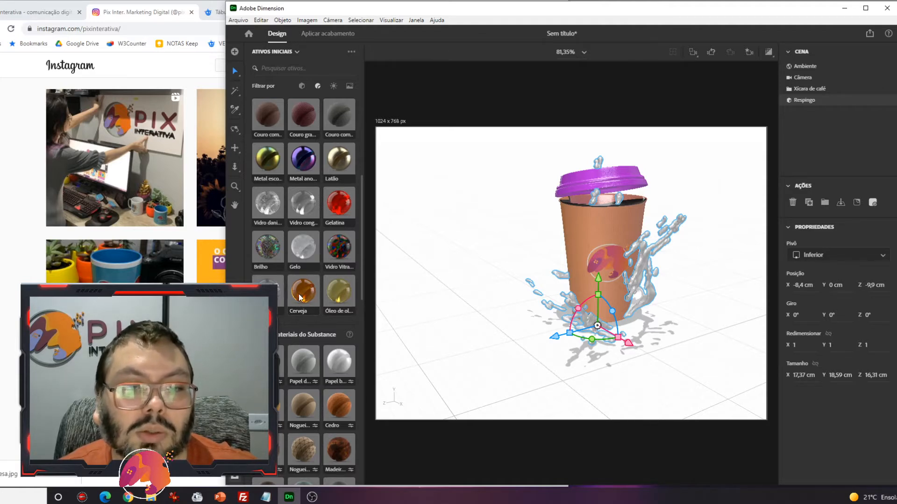
pyautogui.moveTo(300, 297); pyautogui.dragTo(596, 327)
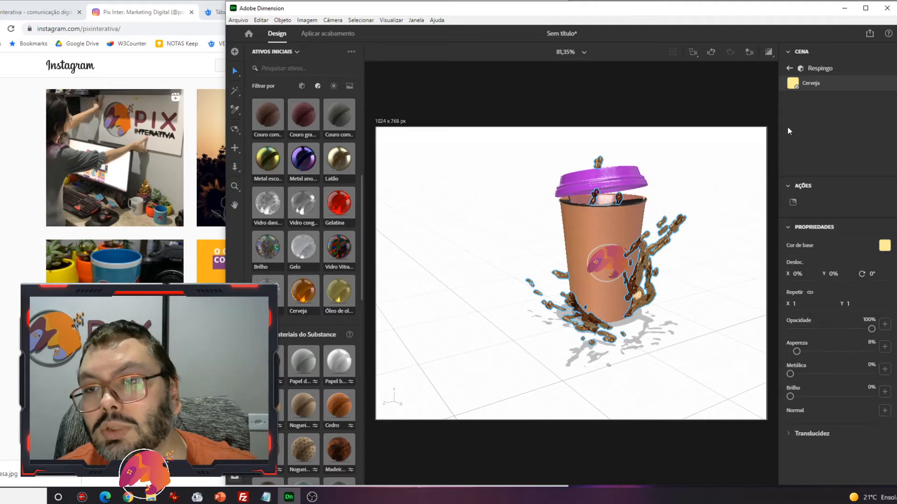
# Set the base colour of the splash's Cerveja material to a dark coffee brown, RGB 79, 42, 34.
pyautogui.click(885, 246)
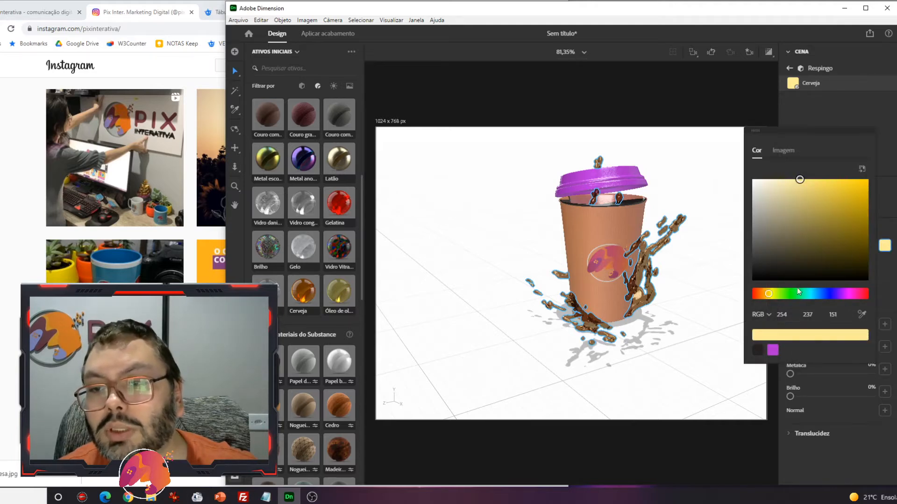
pyautogui.moveTo(771, 297); pyautogui.dragTo(755, 296)
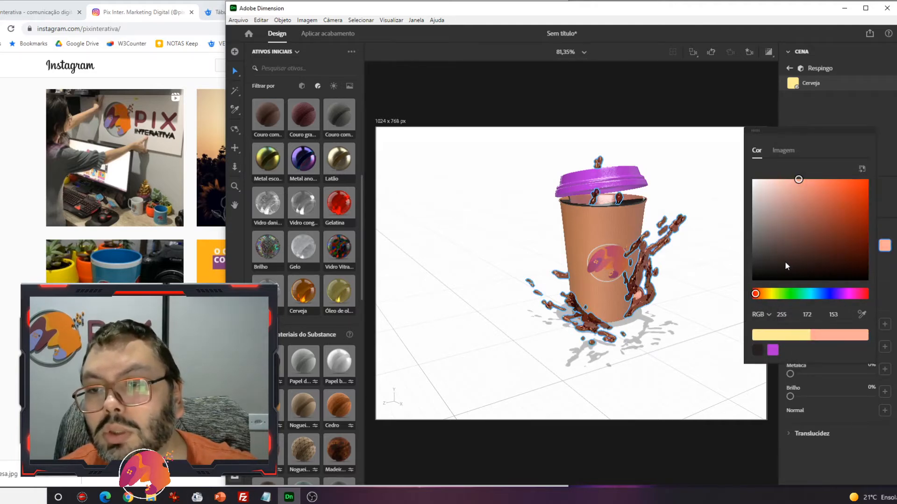
pyautogui.click(819, 249)
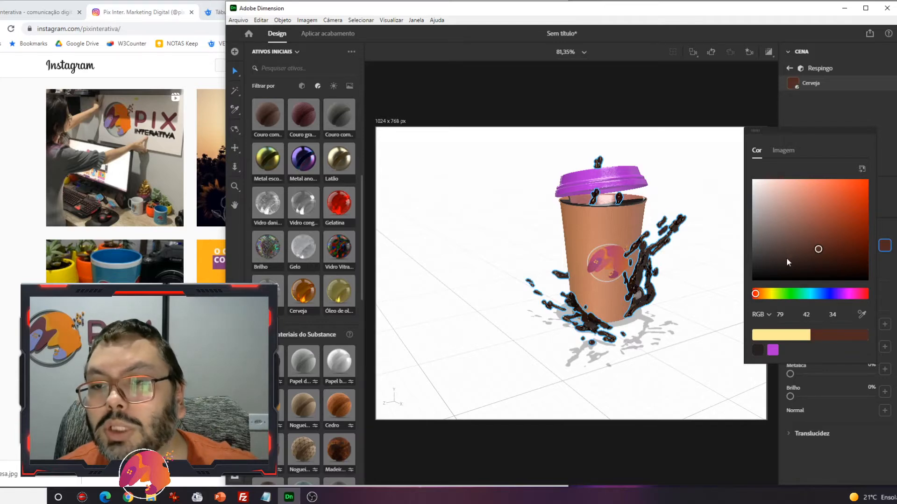
pyautogui.click(700, 303)
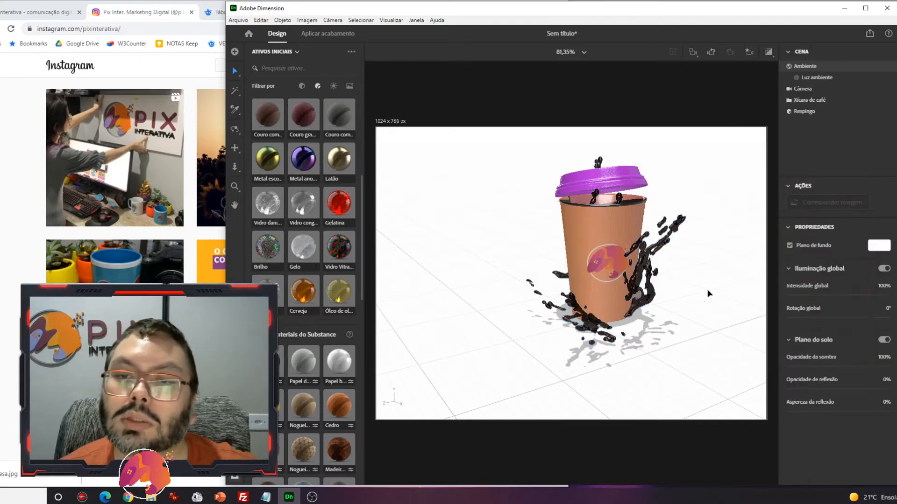
# Reframe the scene camera so the cup, raised lid and splash sit near the middle of the canvas.
pyautogui.moveTo(696, 284); pyautogui.dragTo(648, 303, button='right')
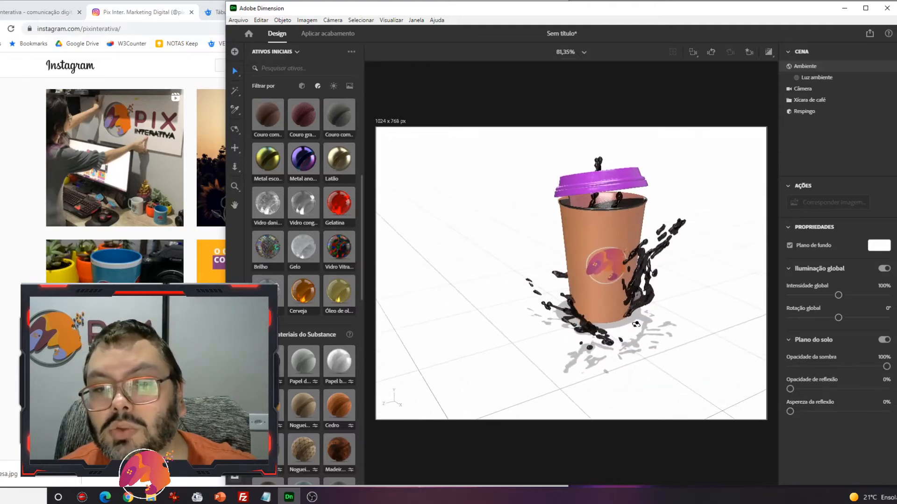
pyautogui.scroll(3, 647, 304)
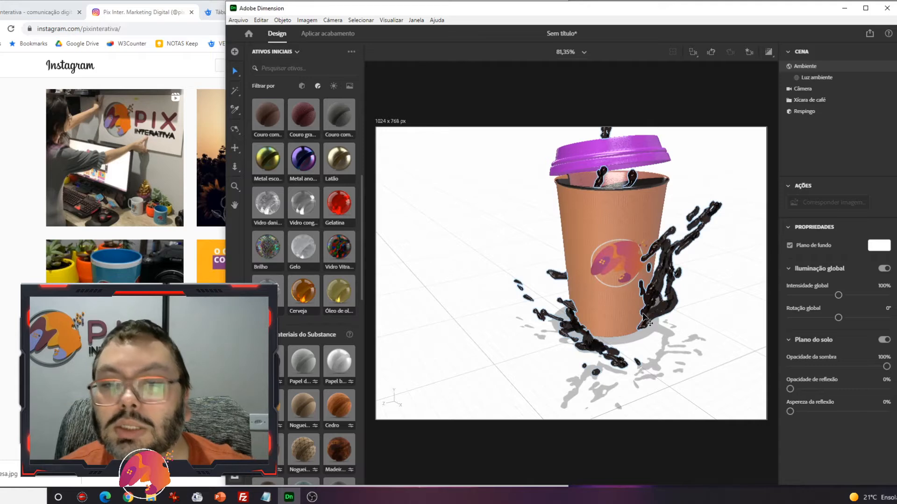
pyautogui.moveTo(627, 234); pyautogui.dragTo(585, 242, button='middle')
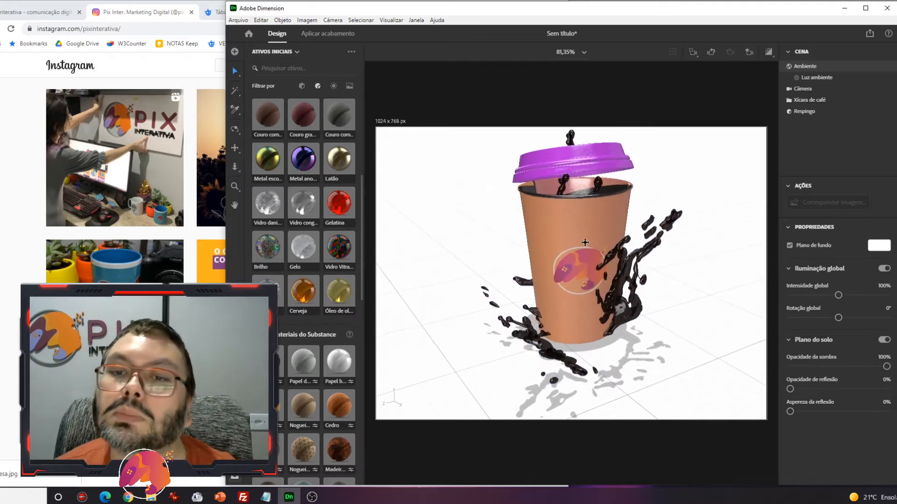
pyautogui.scroll(-2, 638, 288)
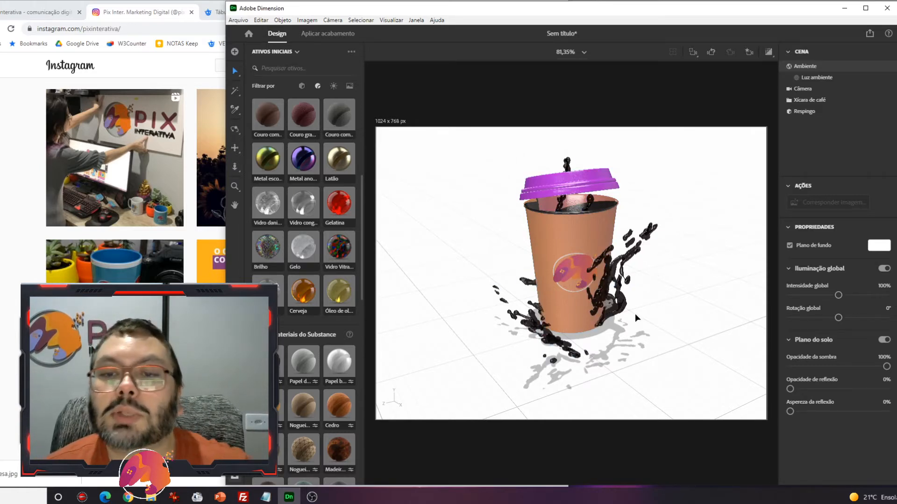
pyautogui.moveTo(635, 318); pyautogui.dragTo(652, 301, button='middle')
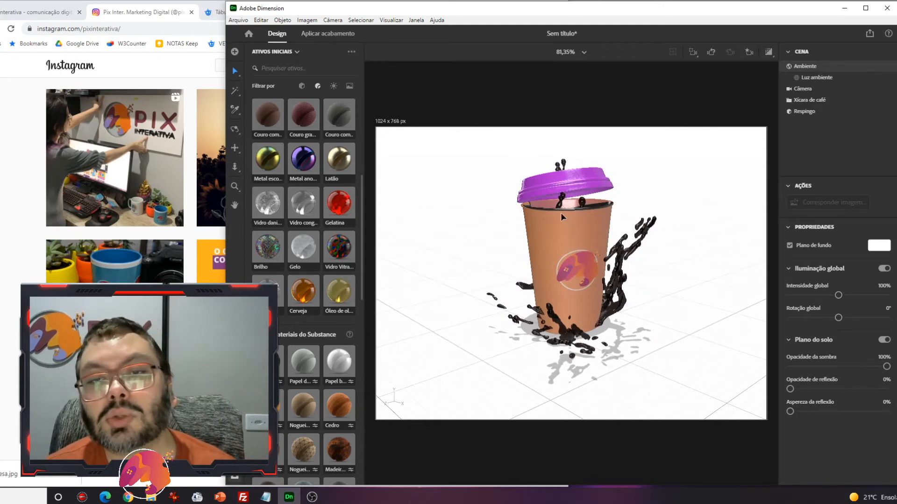
# Render the scene as a PNG named cafe at low (fast) quality, with PSD export turned off.
pyautogui.moveTo(676, 296); pyautogui.dragTo(657, 272, button='middle')
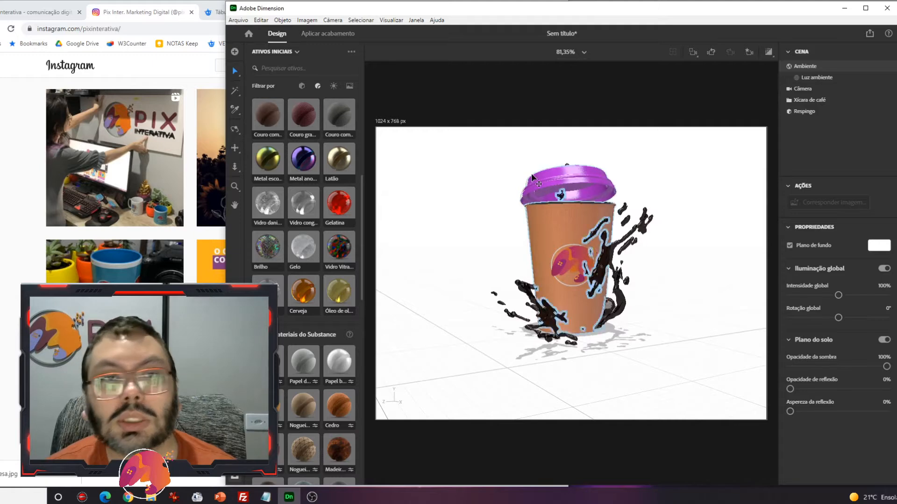
pyautogui.click(344, 38)
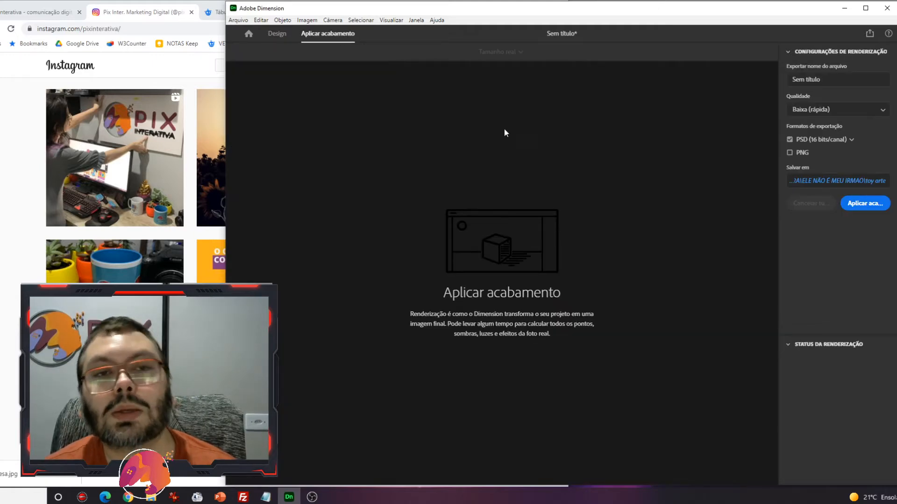
pyautogui.click(839, 78)
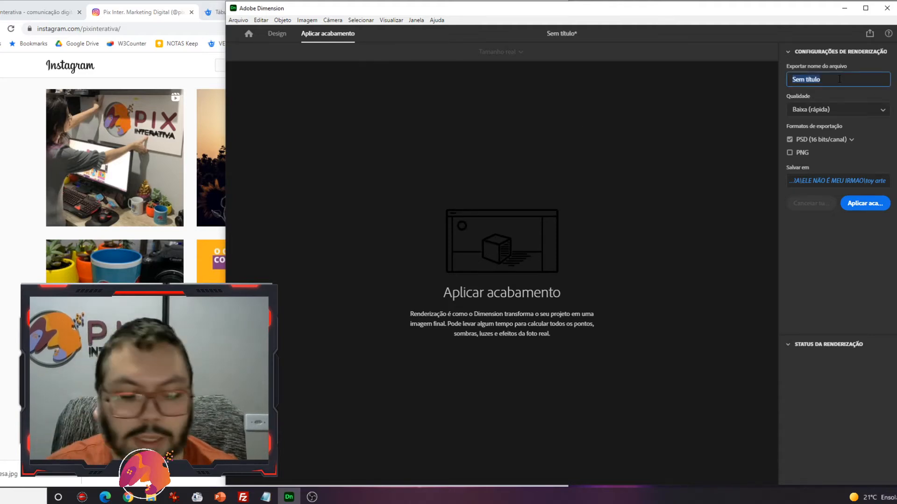
pyautogui.write('cafe')
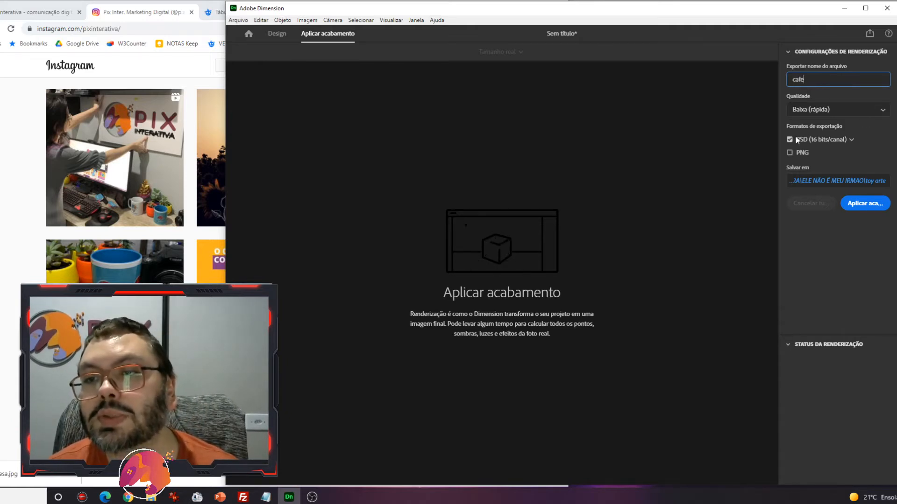
pyautogui.click(810, 111)
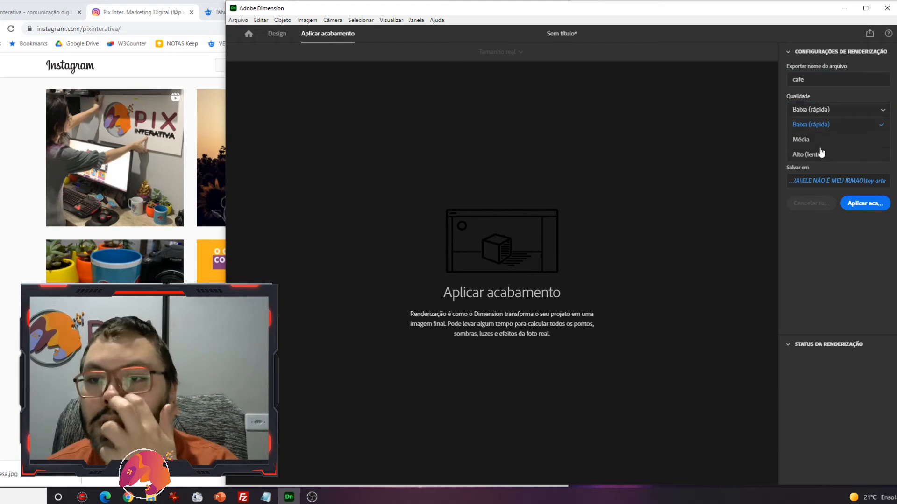
pyautogui.click(821, 127)
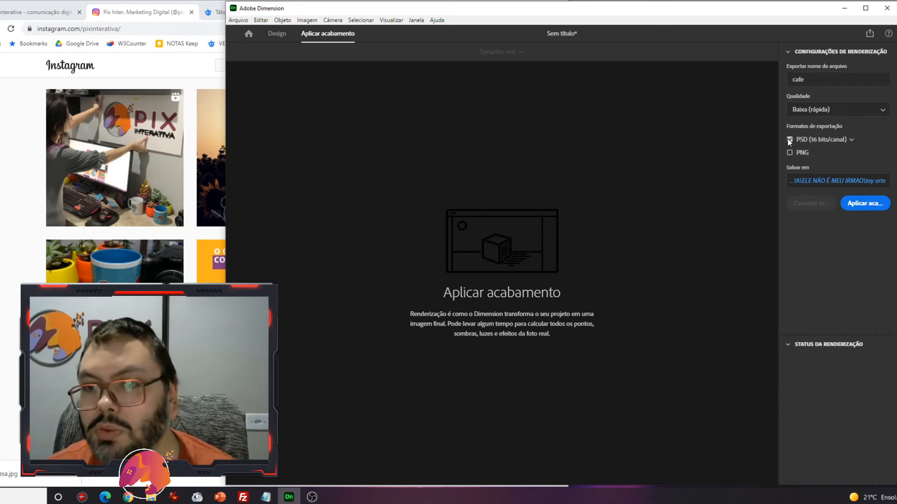
pyautogui.click(789, 139)
pyautogui.click(789, 153)
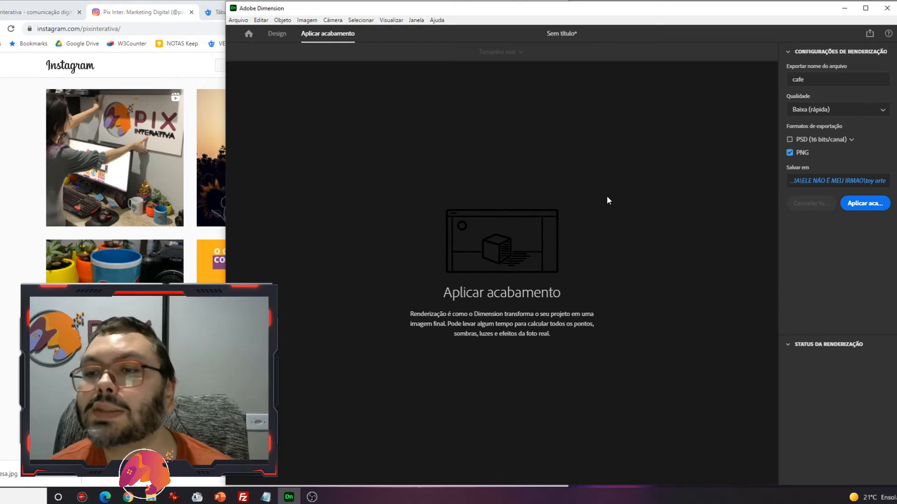
pyautogui.click(865, 205)
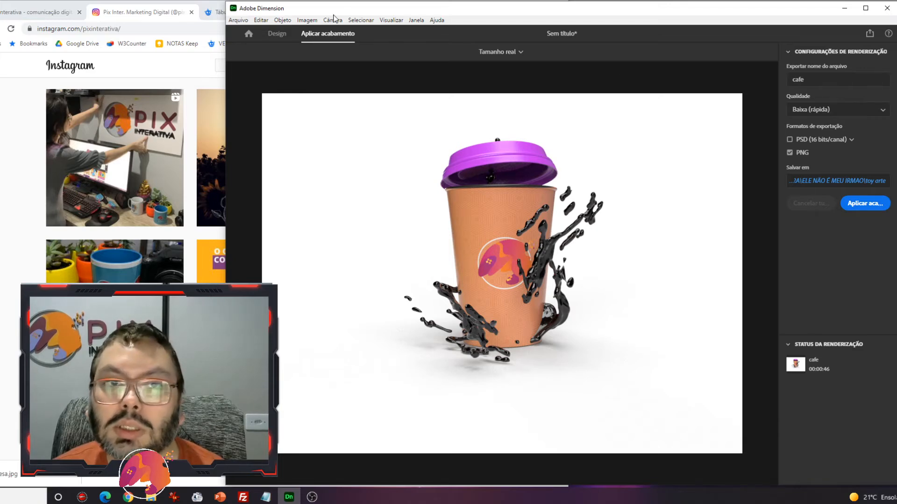
# Return to the scene design and add the blurred café photo with a wooden tabletop from the project folder as the background.
pyautogui.click(277, 34)
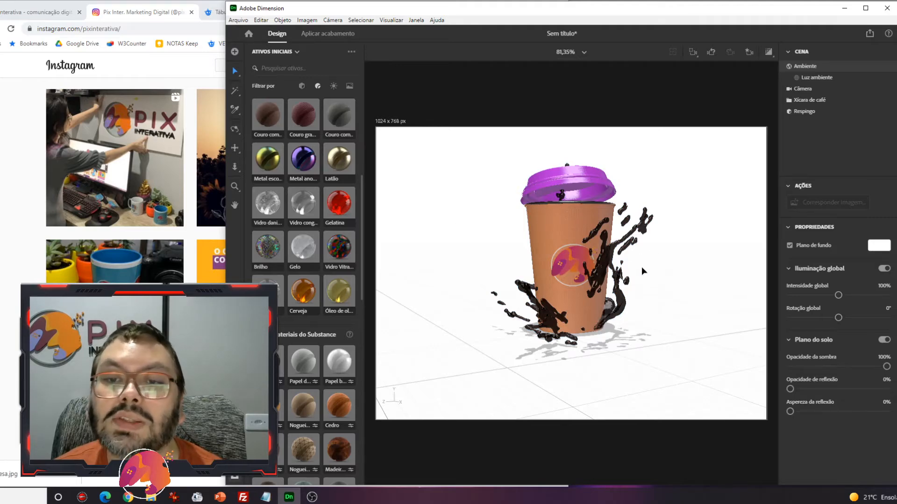
pyautogui.moveTo(642, 263); pyautogui.dragTo(629, 226, button='right')
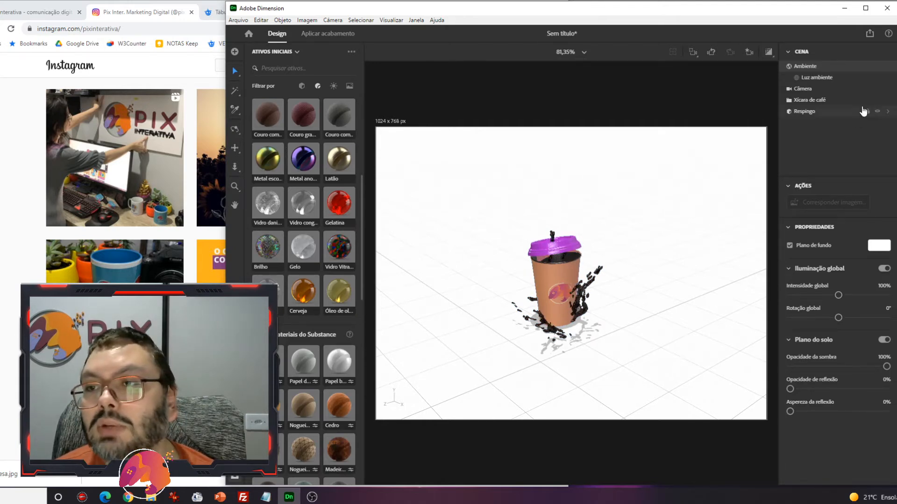
pyautogui.click(895, 115)
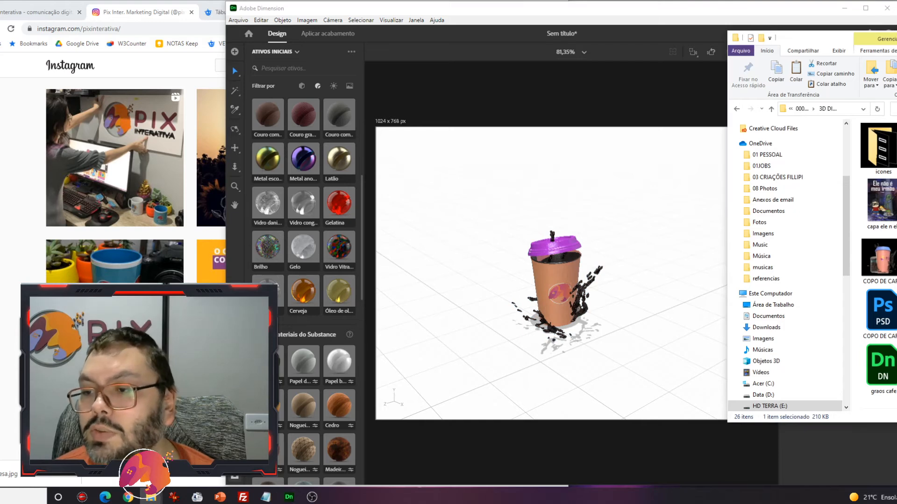
pyautogui.moveTo(895, 267); pyautogui.dragTo(612, 209)
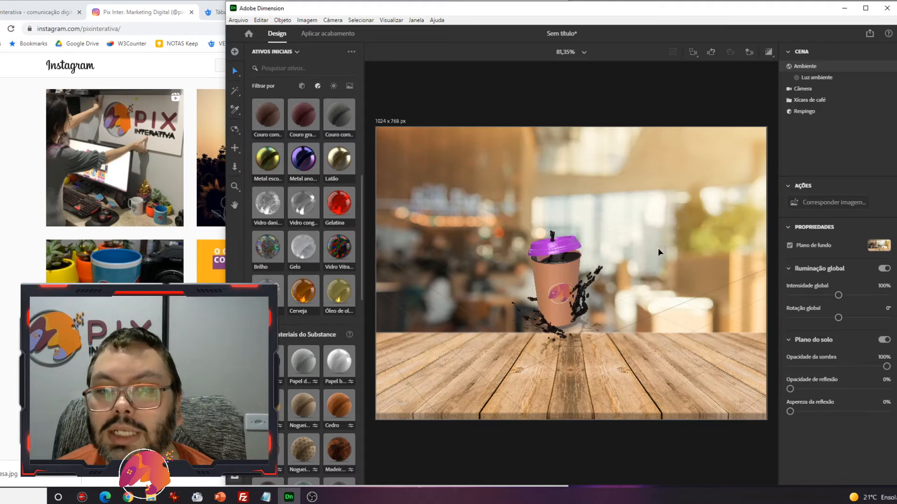
# Move the coffee cup group forward onto the wooden tabletop, to about X -1.8 cm, Z 3.5 cm.
pyautogui.click(558, 304)
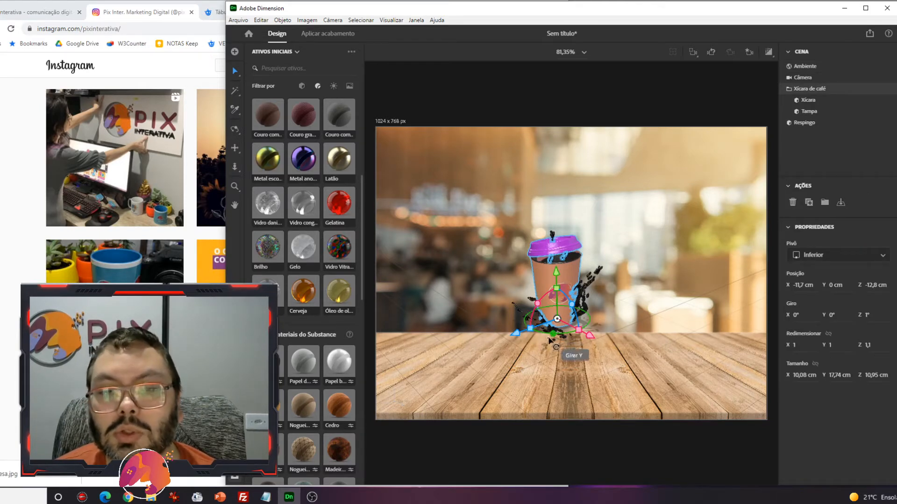
pyautogui.moveTo(524, 333); pyautogui.dragTo(439, 399)
pyautogui.hotkey('ctrl', 'z')
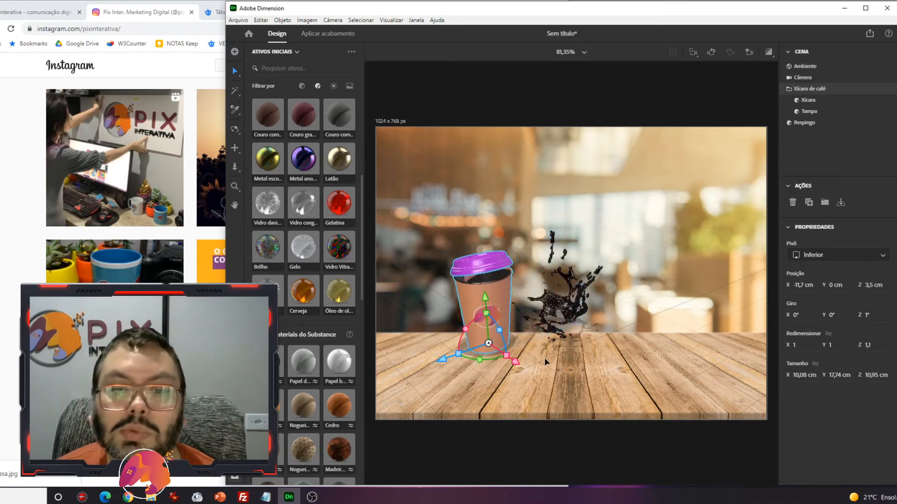
pyautogui.moveTo(515, 361); pyautogui.dragTo(577, 400)
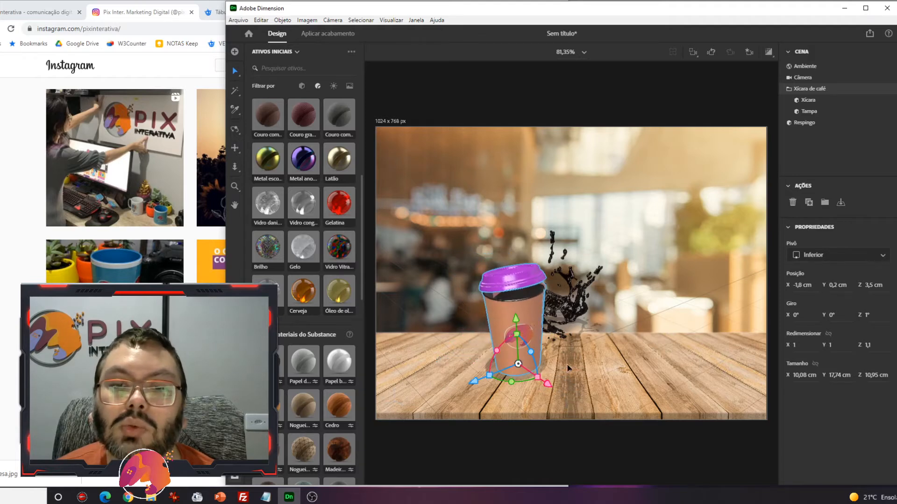
# Move the splash model to the cup's base at about X 2.2 cm, Z 7.8 cm.
pyautogui.click(573, 319)
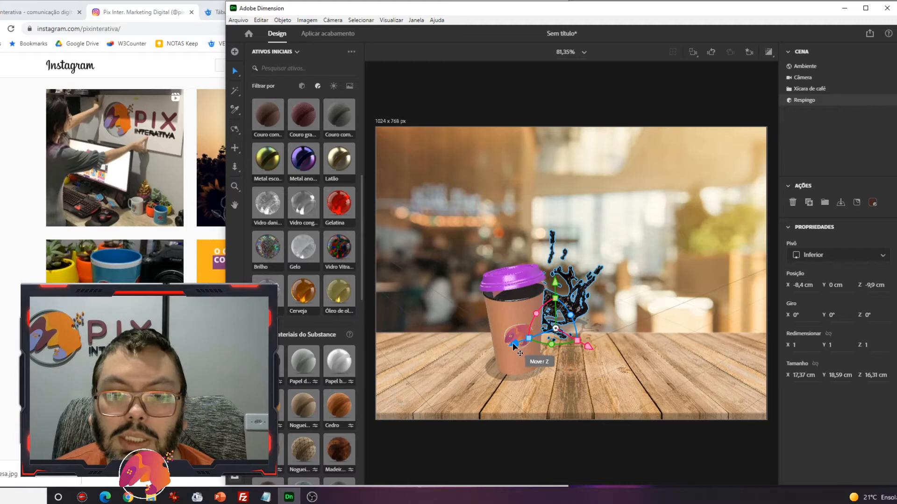
pyautogui.moveTo(512, 343); pyautogui.dragTo(428, 437)
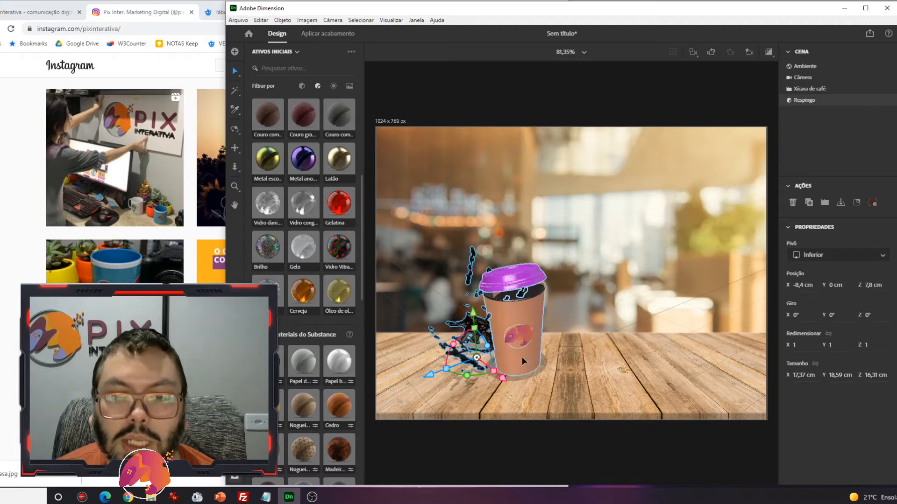
pyautogui.moveTo(513, 380); pyautogui.dragTo(554, 408)
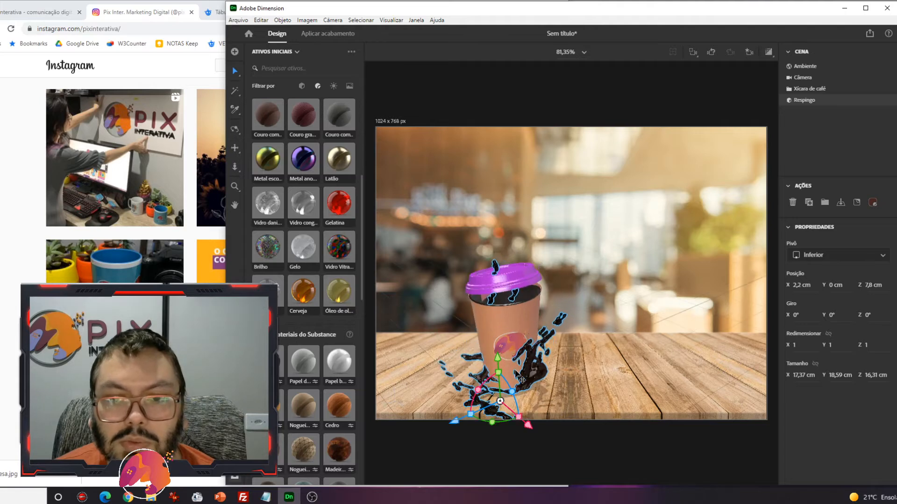
# Adjust the scene camera so the cup and splash match the perspective of the wooden tabletop, and clear the selection.
pyautogui.scroll(-2, 517, 375)
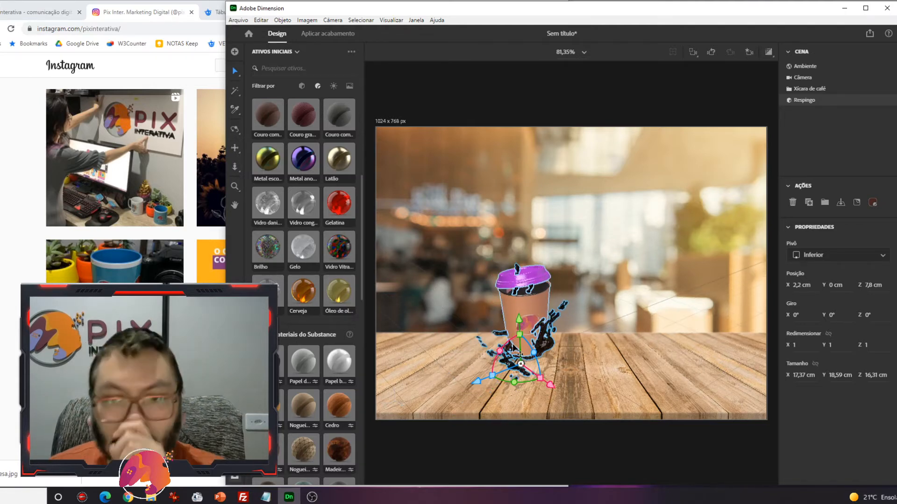
pyautogui.scroll(1, 514, 348)
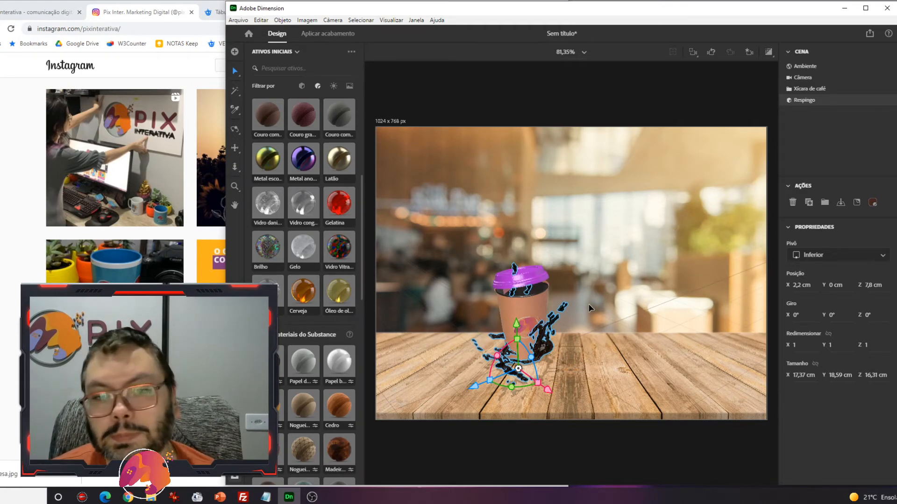
pyautogui.moveTo(577, 333); pyautogui.dragTo(499, 344, button='right')
pyautogui.moveTo(506, 321); pyautogui.dragTo(567, 305, button='right')
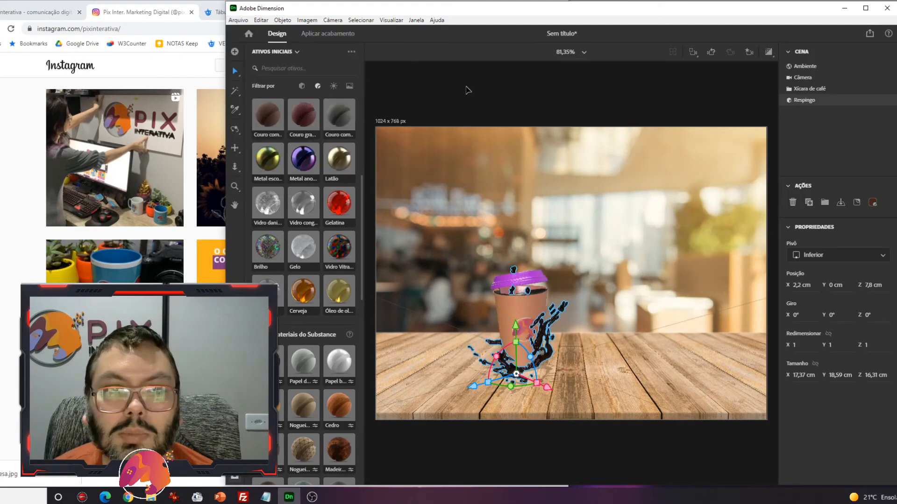
pyautogui.click(467, 88)
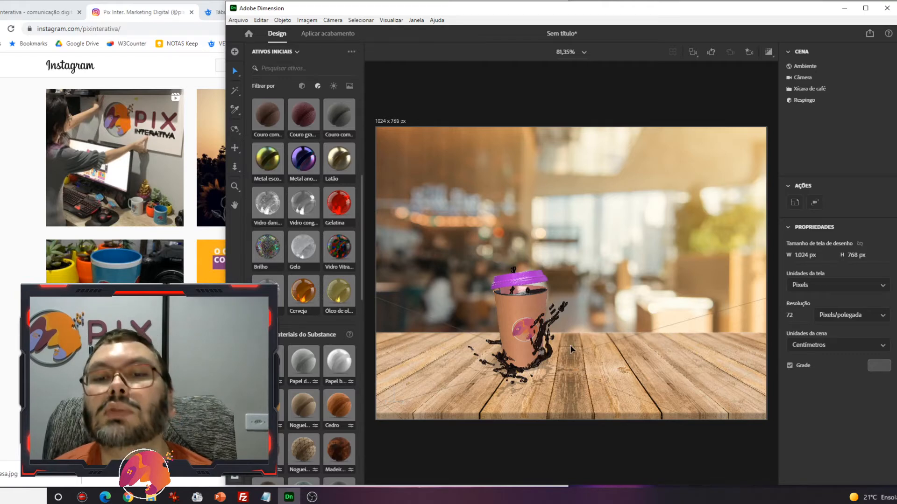
# Import the graos cafe model from the 3D DIMENSION folder and place the coffee-bean jar behind the cup at about X -4 cm.
pyautogui.click(238, 20)
pyautogui.moveTo(321, 149)
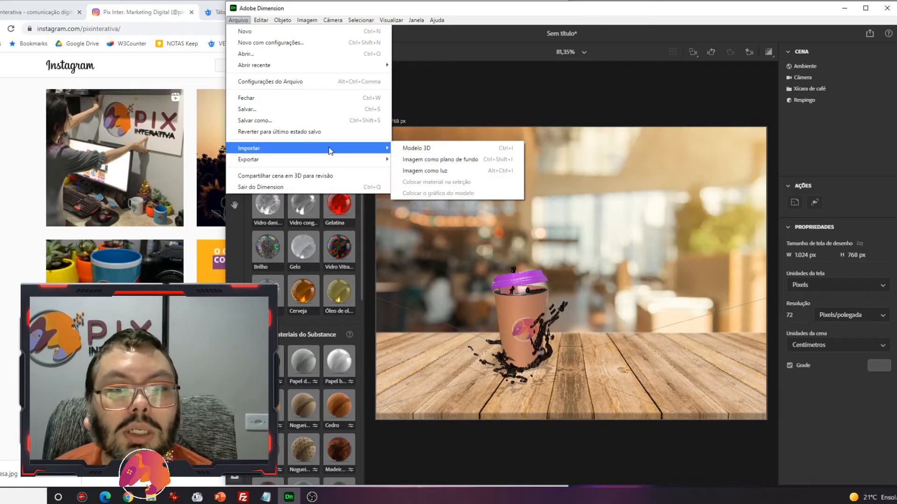
pyautogui.click(420, 148)
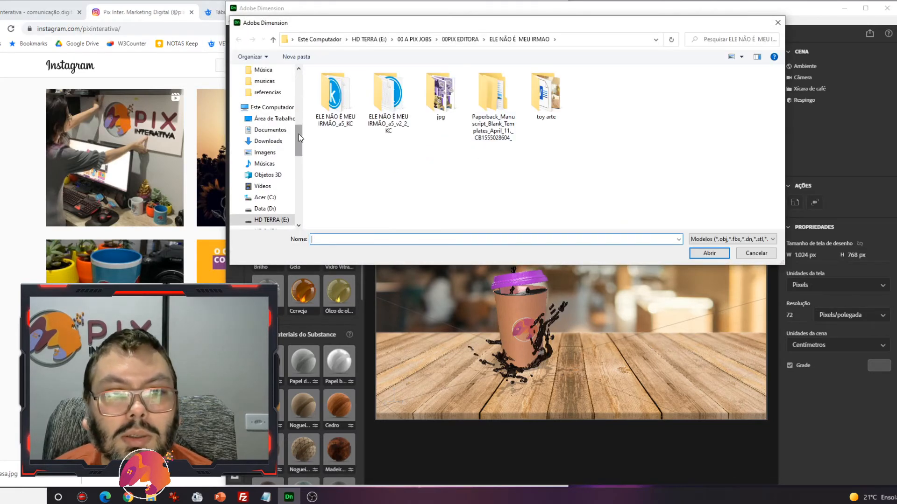
pyautogui.moveTo(299, 134); pyautogui.dragTo(304, 78)
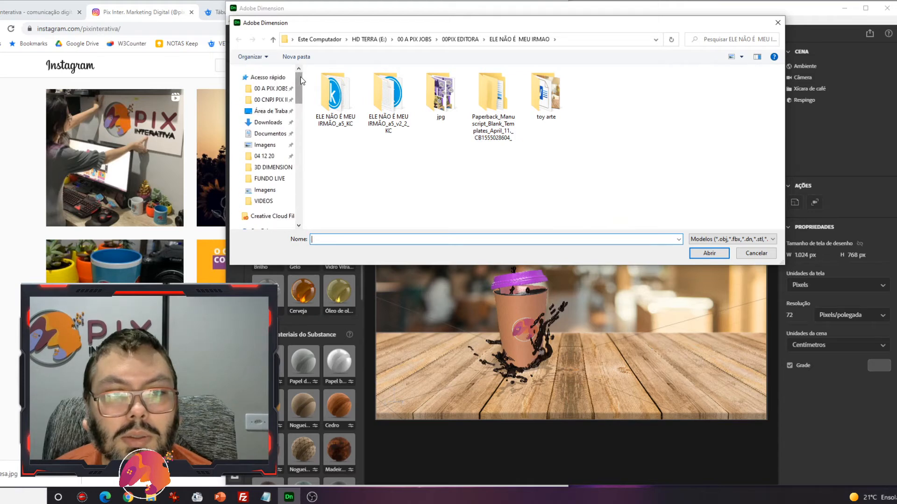
pyautogui.click(273, 167)
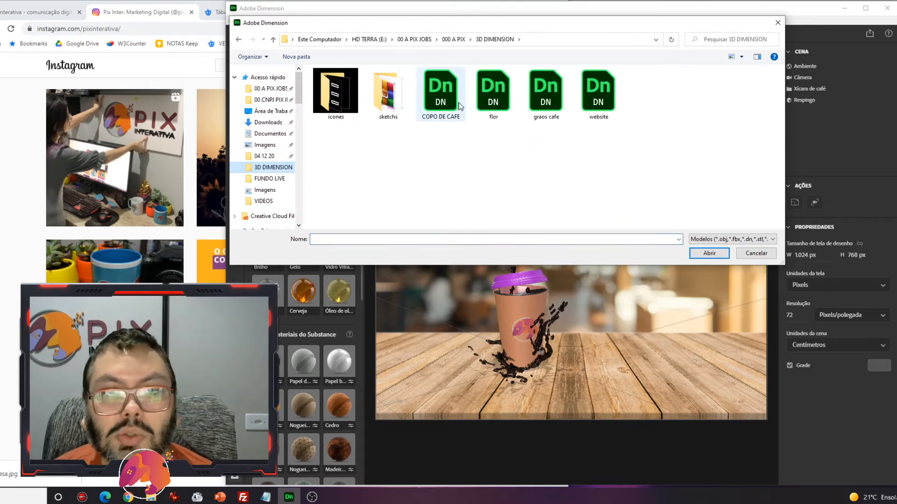
pyautogui.click(441, 107)
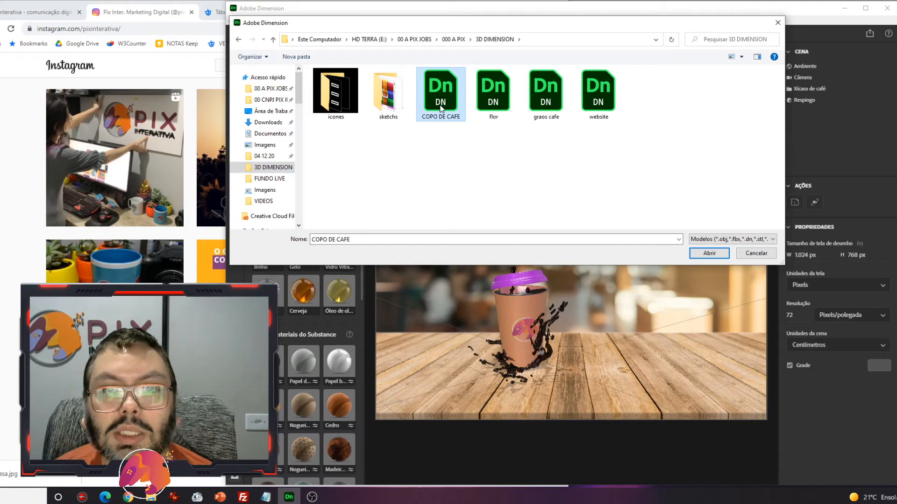
pyautogui.click(539, 98)
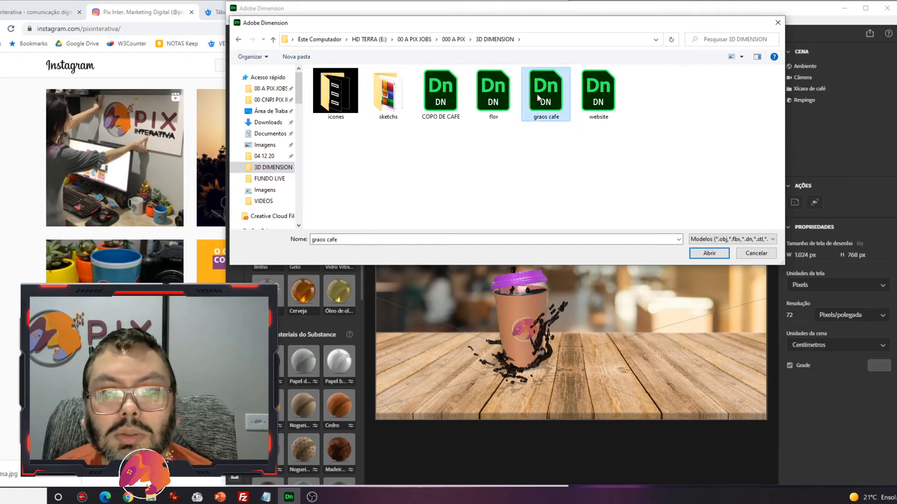
pyautogui.click(704, 253)
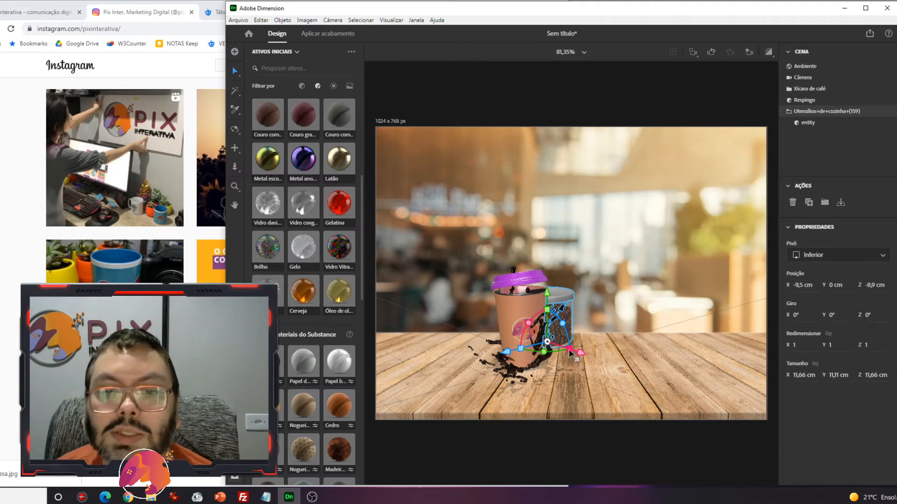
pyautogui.moveTo(579, 355); pyautogui.dragTo(597, 368)
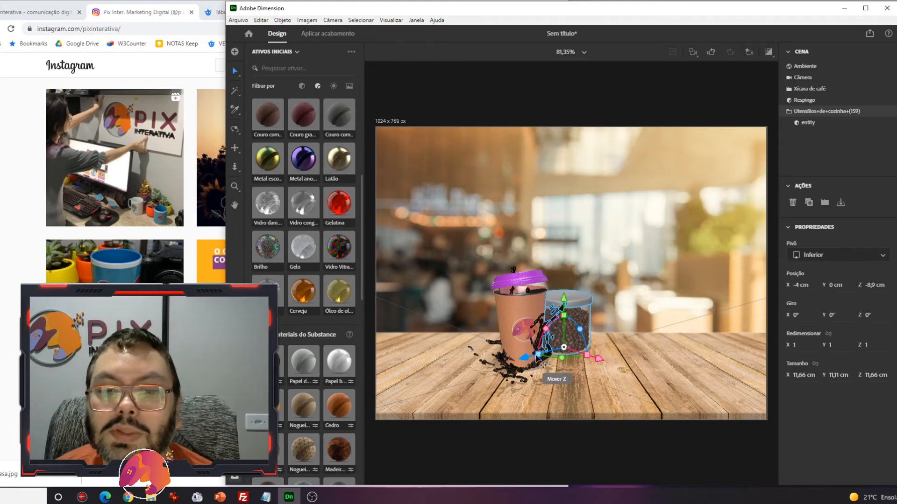
pyautogui.moveTo(520, 360); pyautogui.dragTo(526, 363)
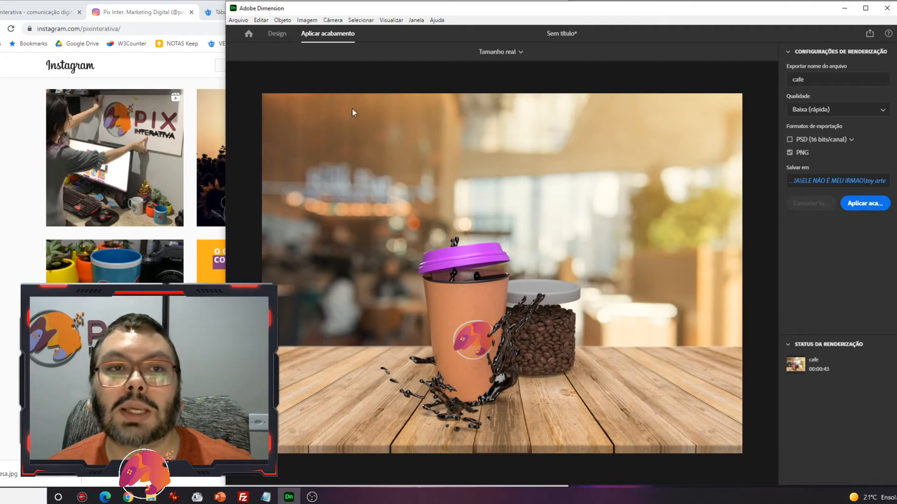
# Return to the scene design, browse the starter models and materials, and select the coffee splash.
pyautogui.click(281, 39)
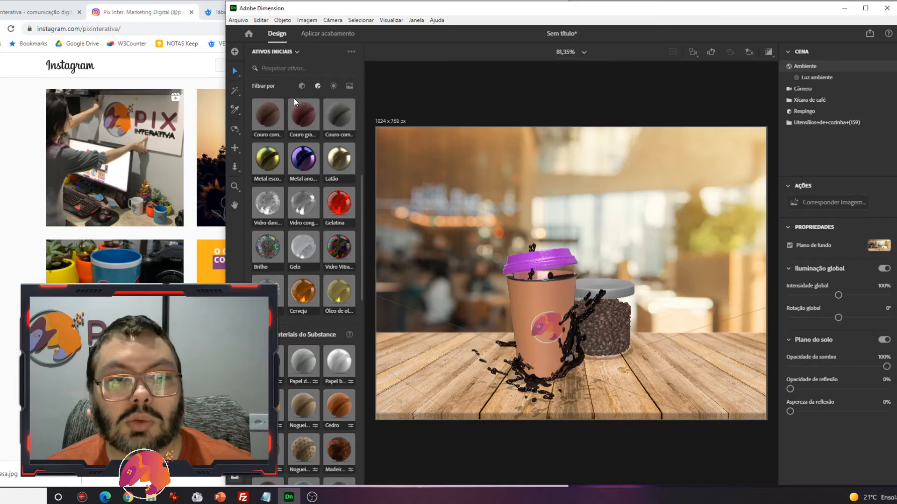
pyautogui.click(301, 86)
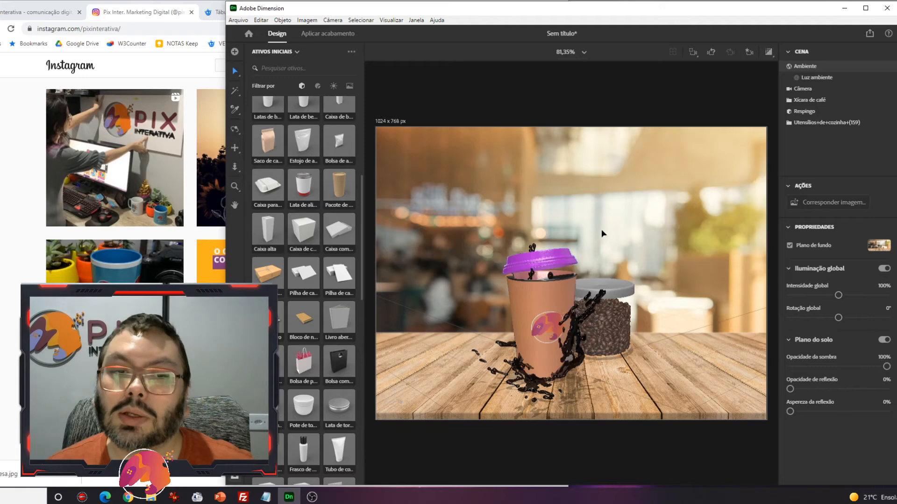
pyautogui.click(317, 86)
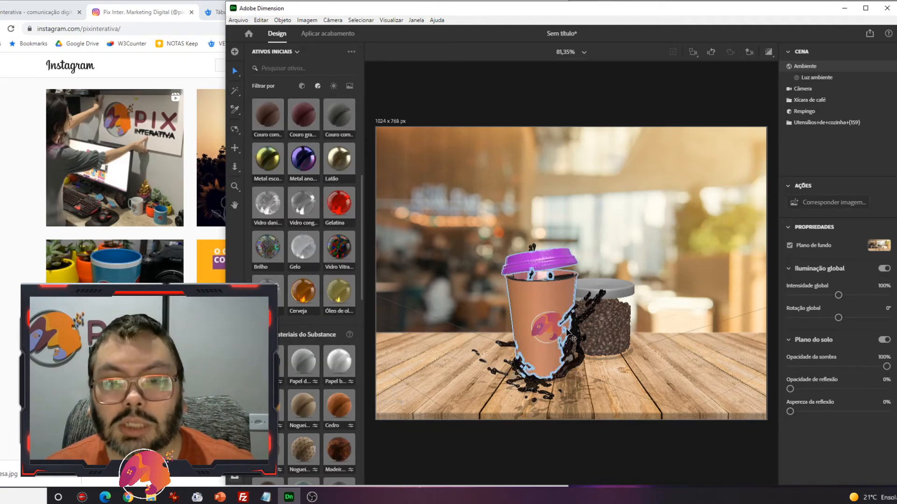
pyautogui.click(583, 328)
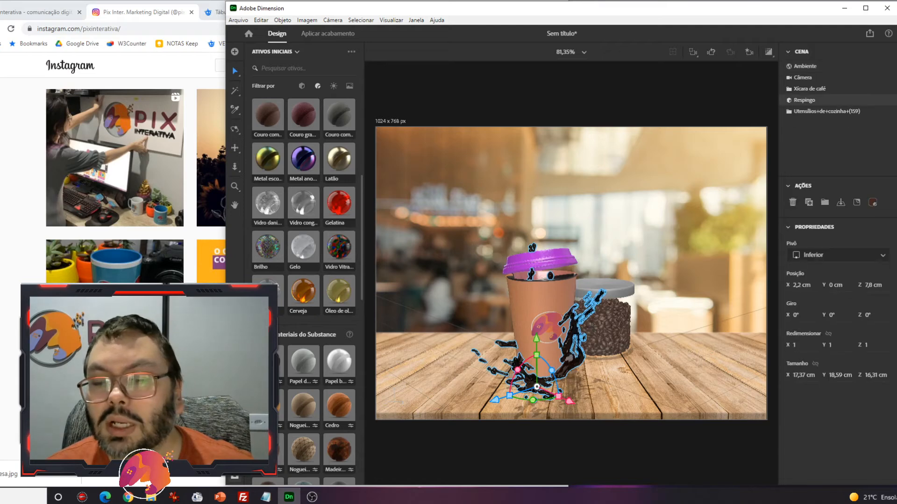
# Set the opacity of the coffee splash's Cerveja material to about 52% and render the scene.
pyautogui.click(873, 204)
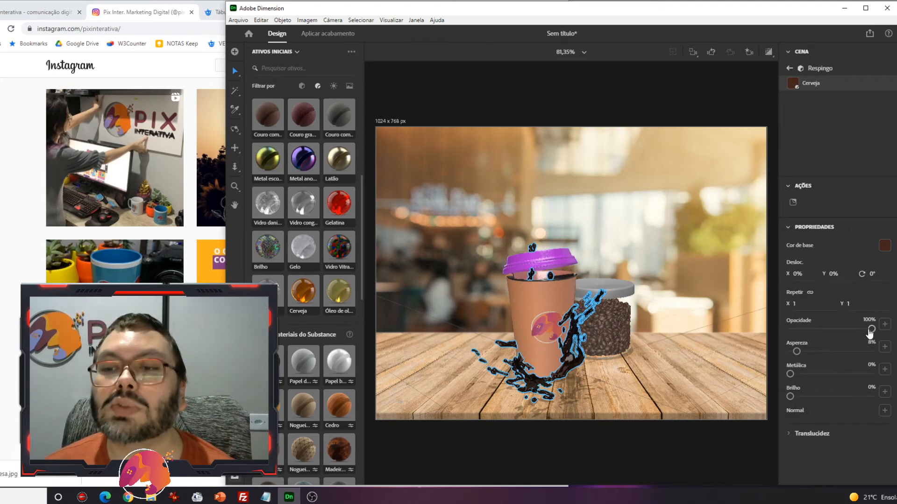
pyautogui.moveTo(870, 331); pyautogui.dragTo(835, 336)
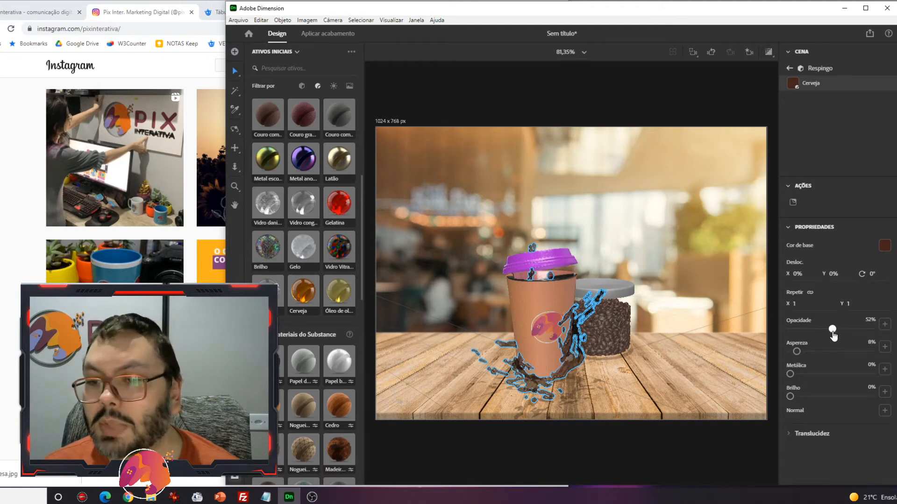
pyautogui.click(328, 36)
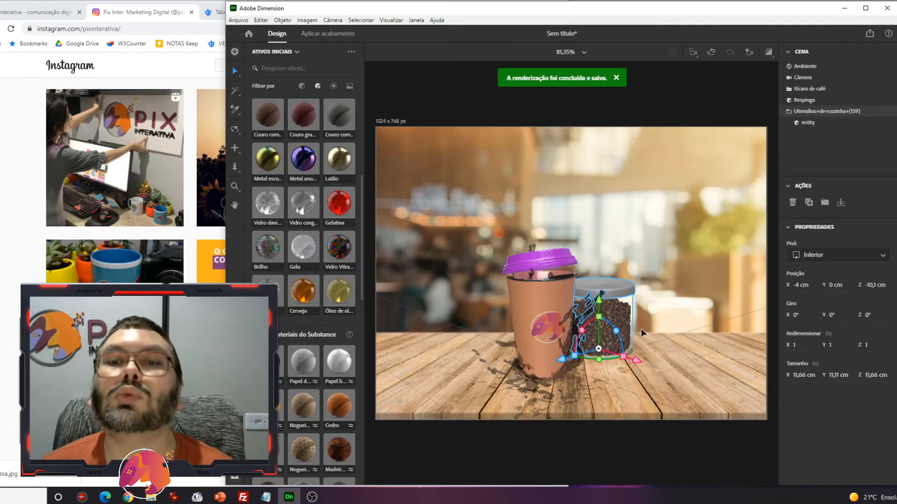
# Delete the coffee-bean jar, the splash and the coffee cup from the scene.
pyautogui.click(546, 311)
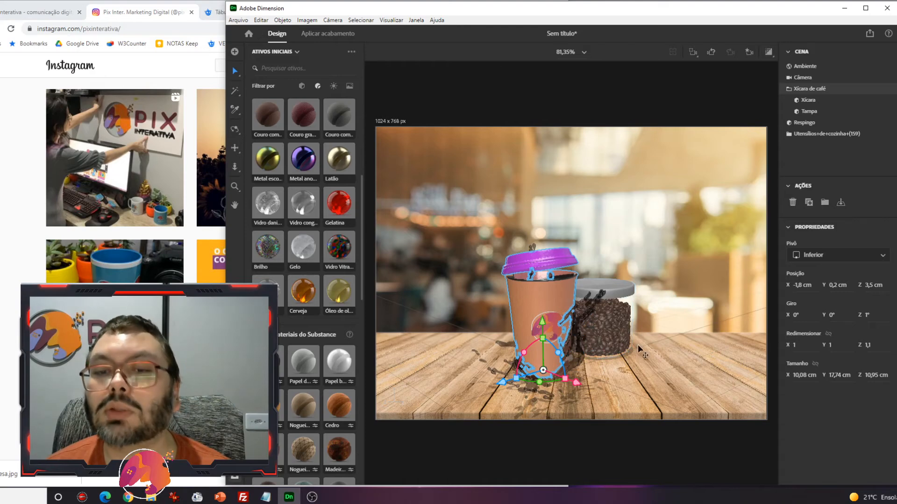
pyautogui.click(613, 337)
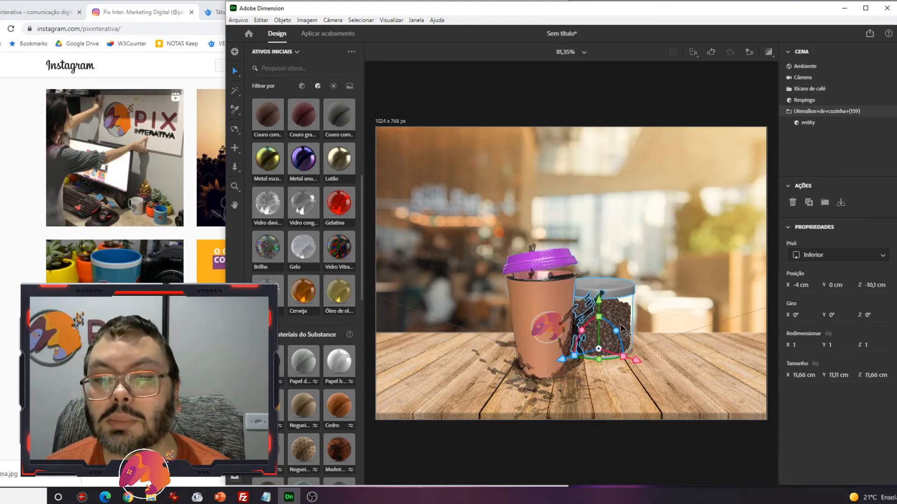
pyautogui.press('Delete')
pyautogui.click(553, 334)
pyautogui.press('Delete')
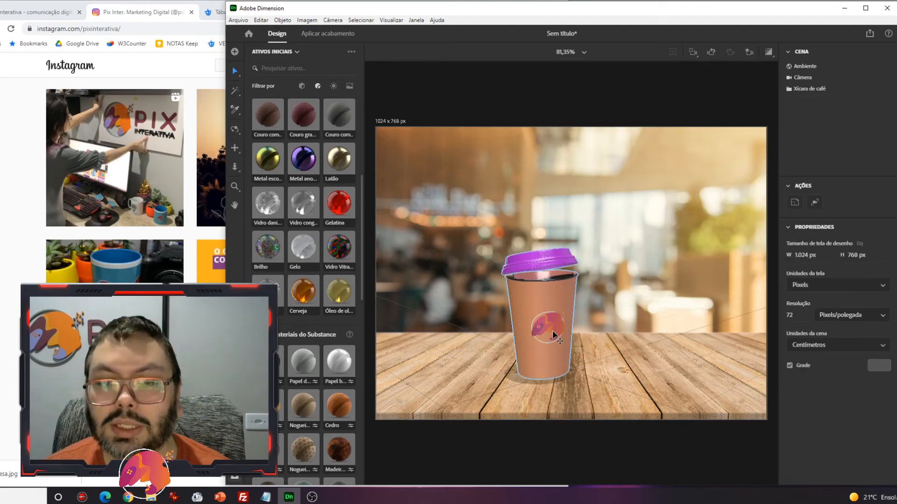
pyautogui.click(553, 334)
pyautogui.press('Delete')
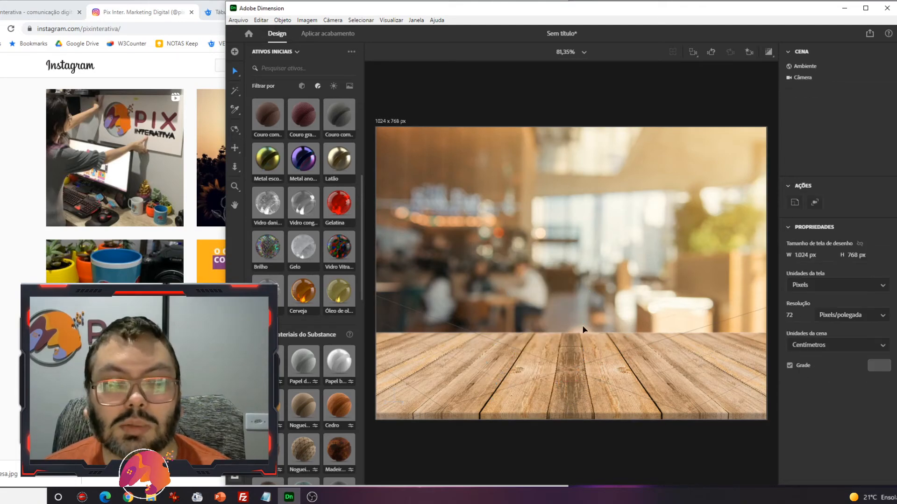
# Add the Tablet 16:10 starter model on the tabletop at about X -3.3 cm, Z -4.7 cm, rotated 54° on Y.
pyautogui.click(301, 86)
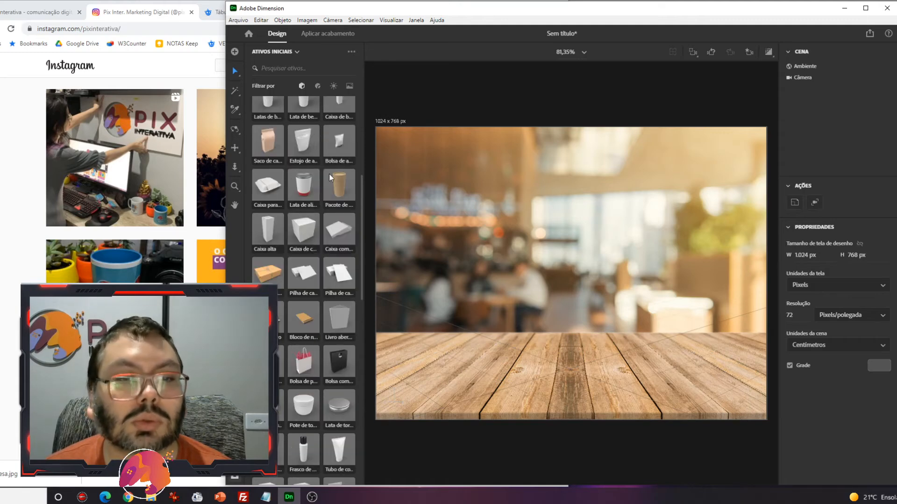
pyautogui.moveTo(361, 237)
pyautogui.mouseDown()
pyautogui.moveTo(369, 161)
pyautogui.moveTo(363, 245)
pyautogui.mouseUp()
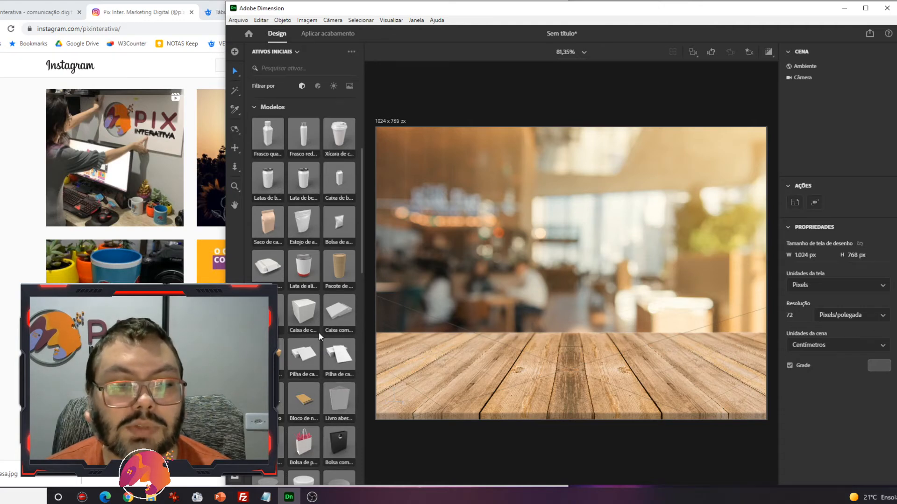
pyautogui.scroll(-8, 319, 332)
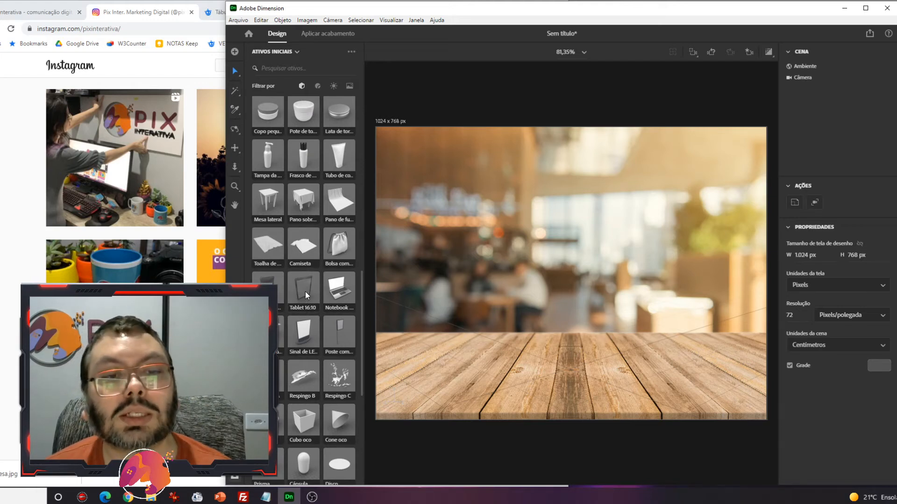
pyautogui.moveTo(297, 296); pyautogui.dragTo(566, 340)
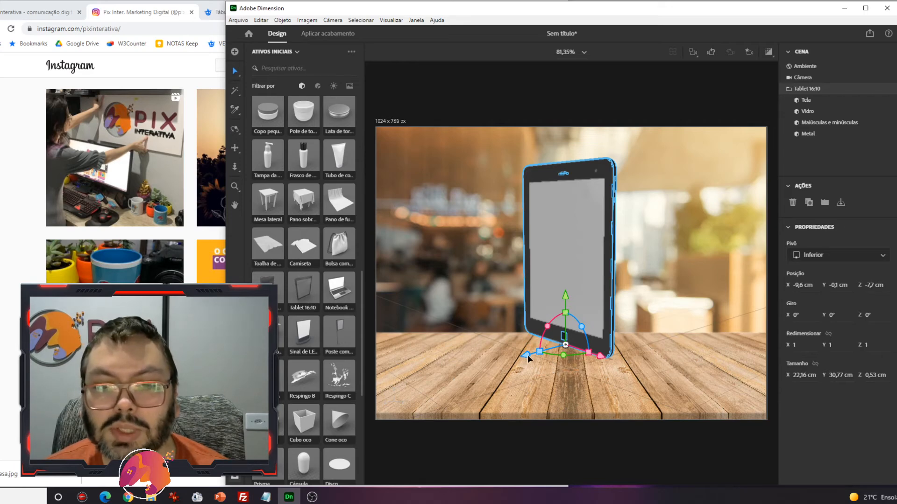
pyautogui.moveTo(528, 355); pyautogui.dragTo(512, 379)
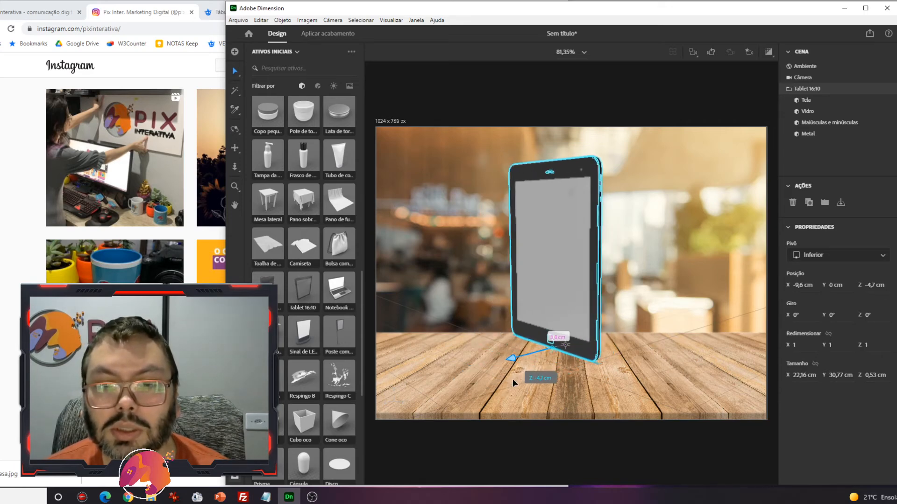
pyautogui.moveTo(612, 366); pyautogui.dragTo(669, 382)
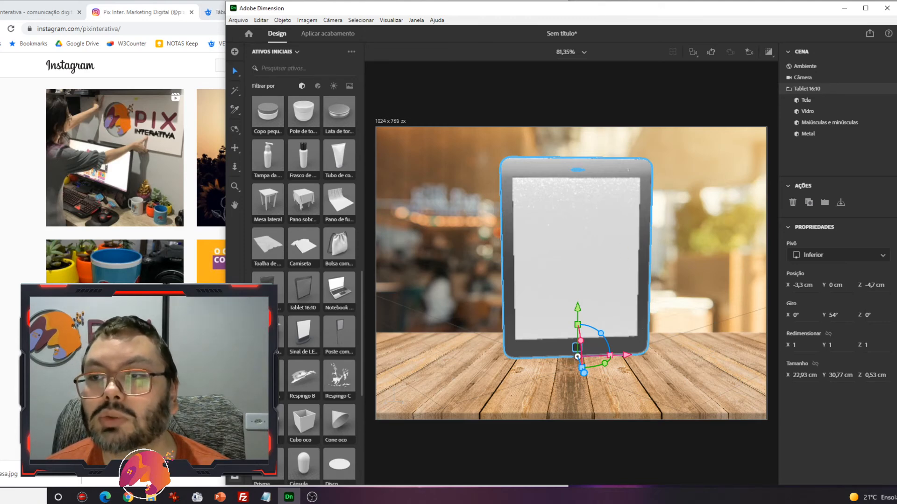
# Place the "Ele não é meu irmão" cover image on the tablet's glass and scale it to about 27.2% by 25.2% to fill the screen.
pyautogui.click(883, 220)
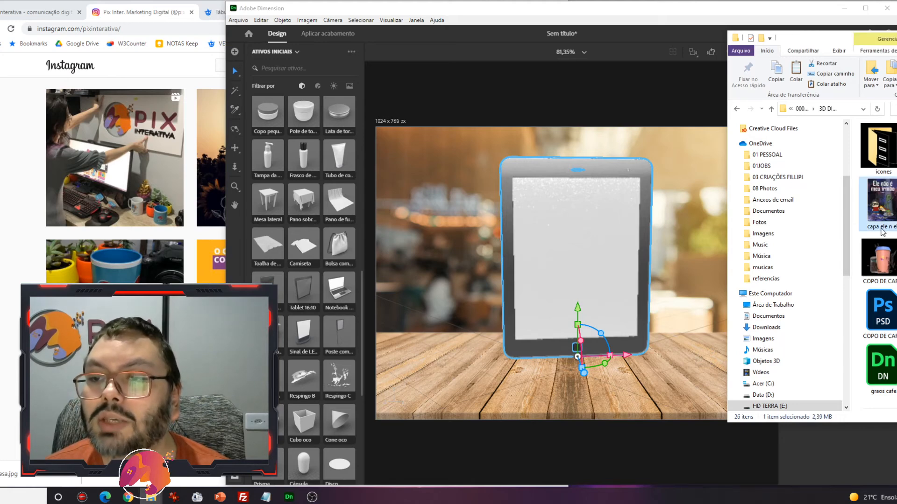
pyautogui.moveTo(875, 217); pyautogui.dragTo(567, 256)
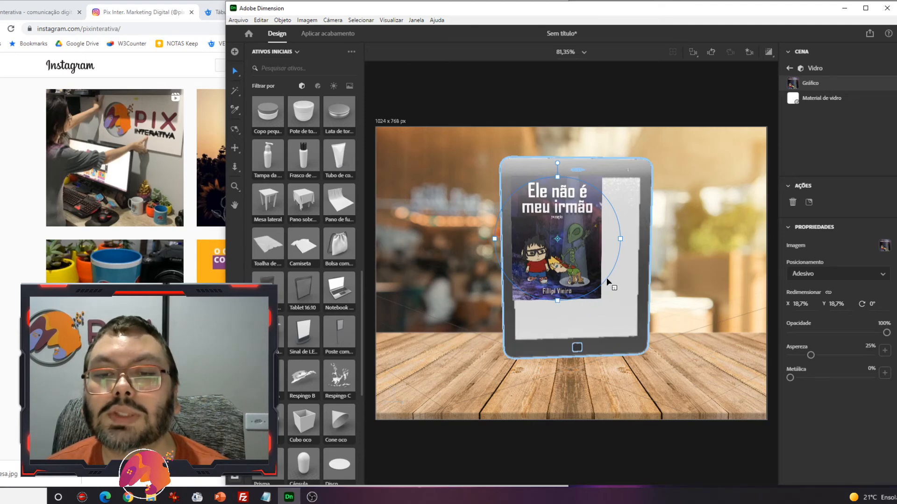
pyautogui.moveTo(607, 280); pyautogui.dragTo(637, 316)
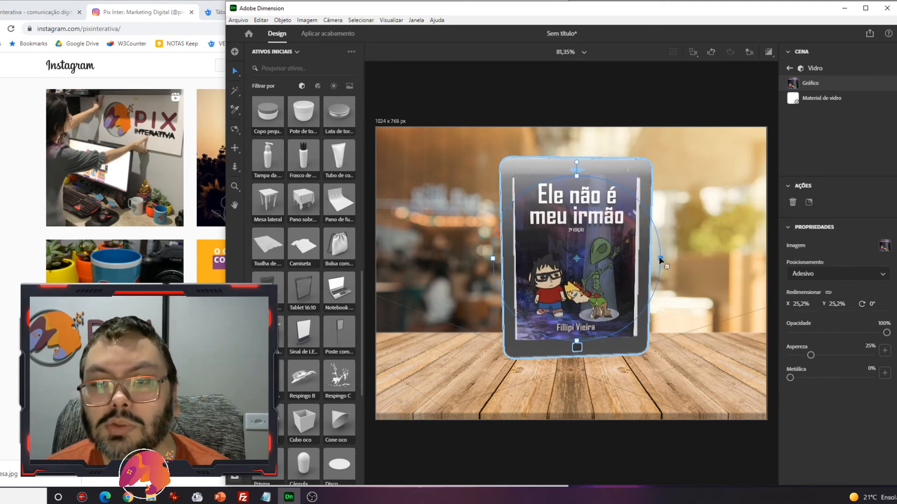
pyautogui.moveTo(659, 257); pyautogui.dragTo(665, 257)
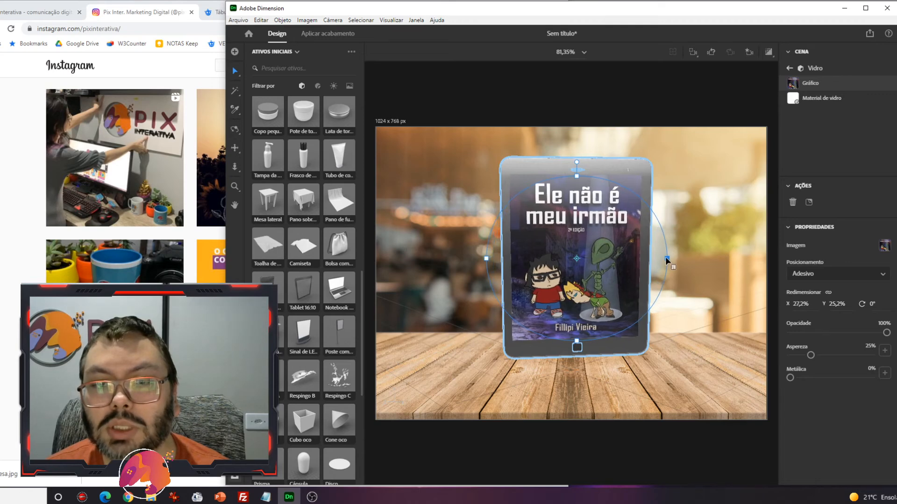
pyautogui.moveTo(578, 345); pyautogui.dragTo(580, 342)
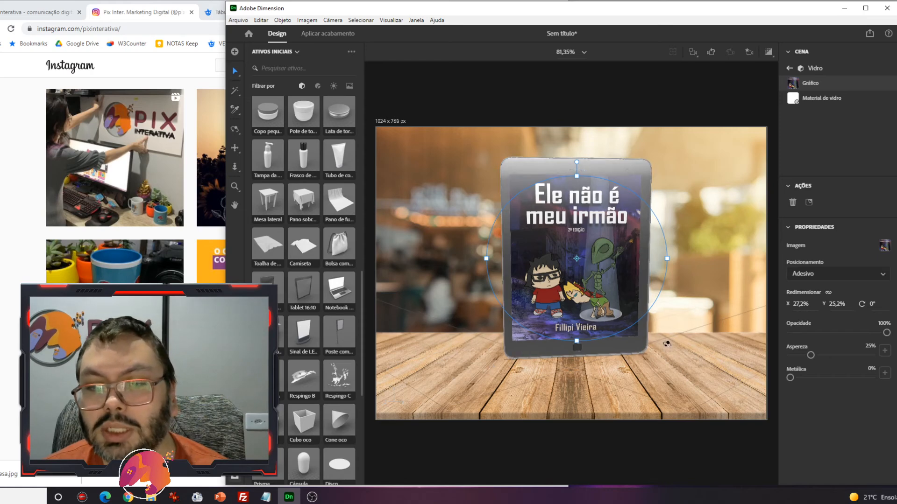
# Orbit the camera to a tilted perspective view of the tablet and render the scene as a low-quality PNG.
pyautogui.moveTo(667, 344); pyautogui.dragTo(629, 203)
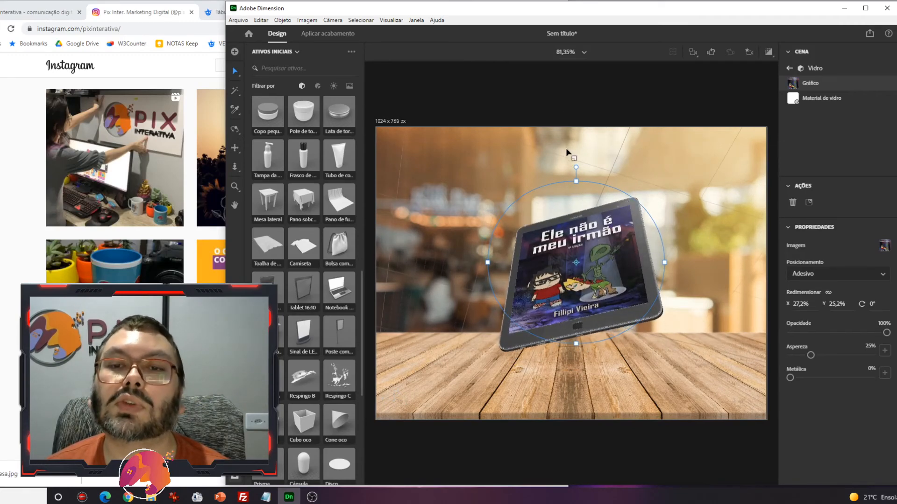
pyautogui.moveTo(668, 235); pyautogui.dragTo(671, 241)
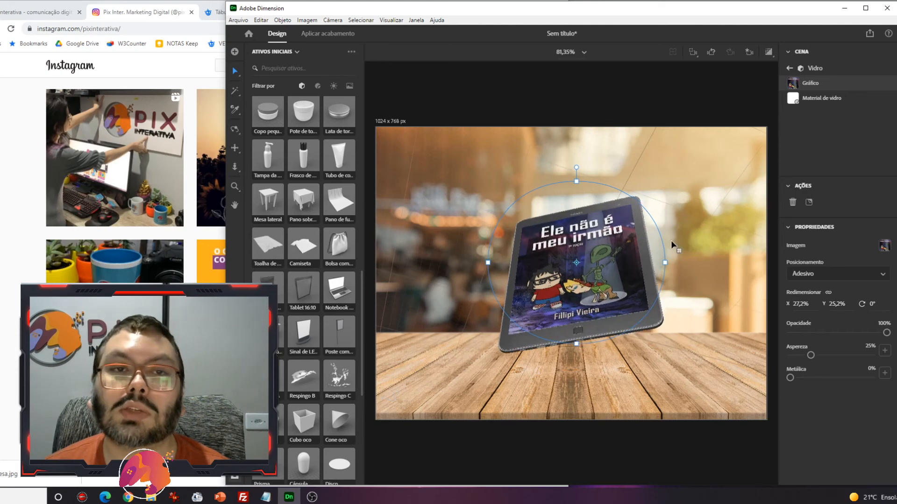
pyautogui.click(328, 34)
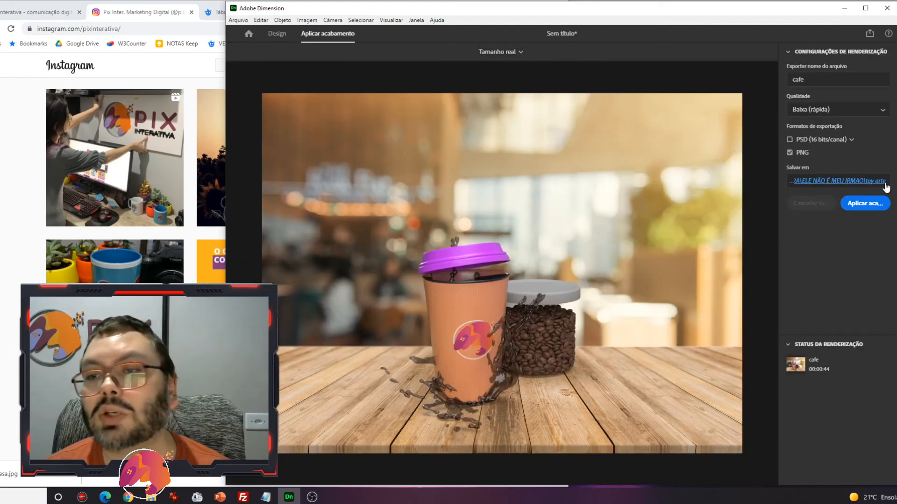
pyautogui.click(864, 204)
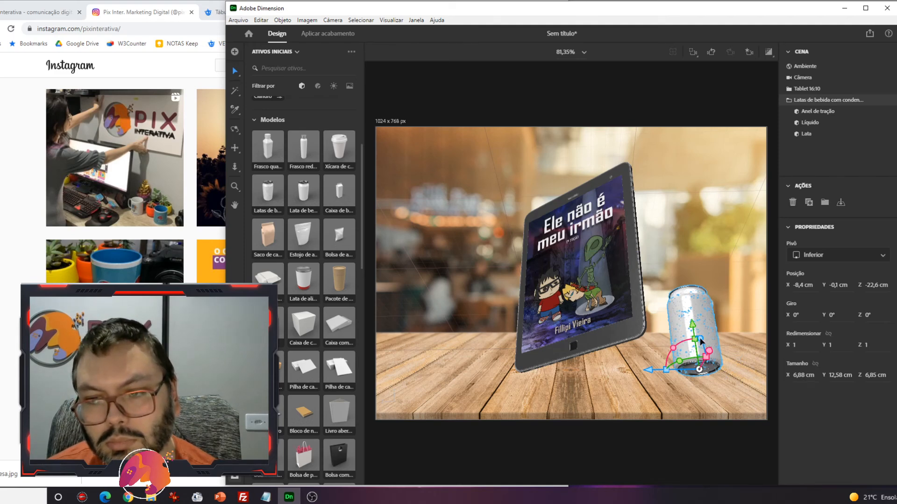
# Rotate the beverage can to Z -41° and cover it with the orange image using Preenchimento placement.
pyautogui.moveTo(701, 342)
pyautogui.mouseDown()
pyautogui.moveTo(707, 363)
pyautogui.moveTo(707, 350)
pyautogui.mouseUp()
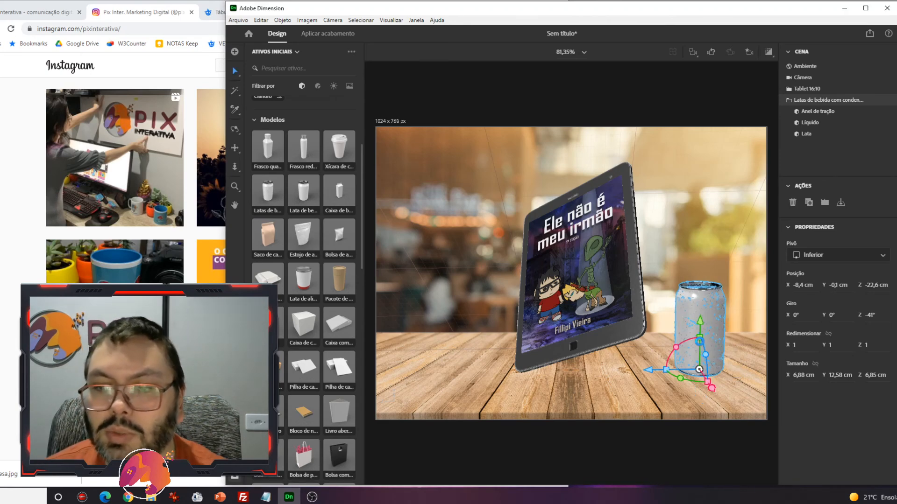
pyautogui.moveTo(699, 341); pyautogui.dragTo(700, 342)
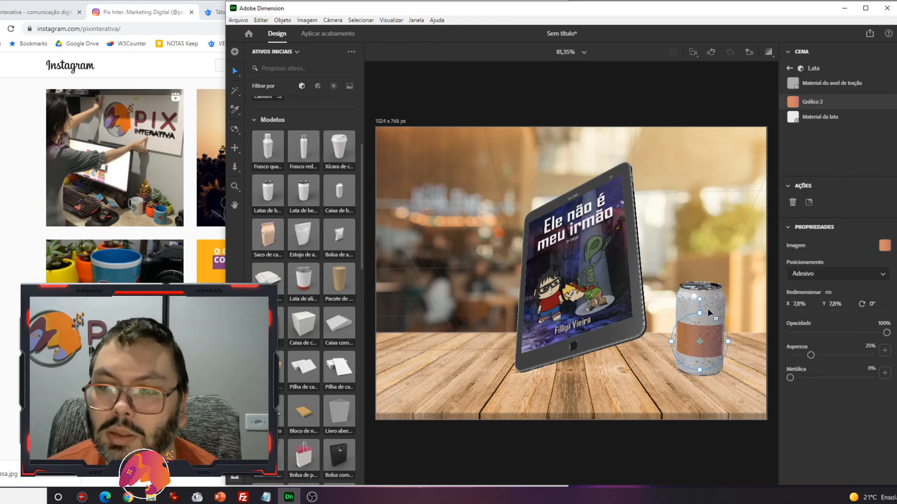
pyautogui.click(877, 275)
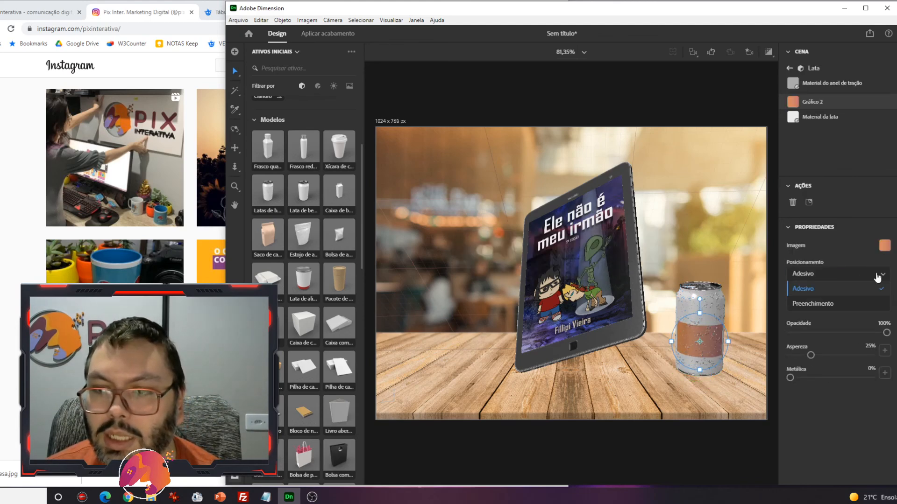
pyautogui.click(842, 310)
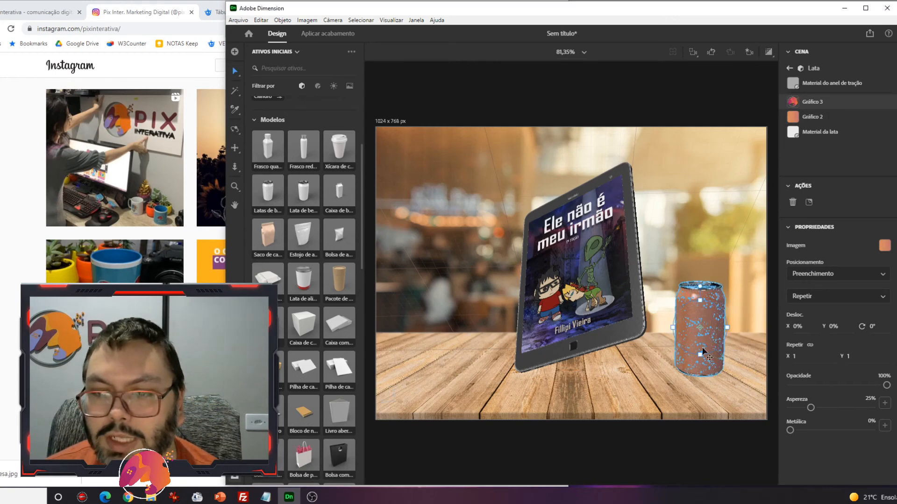
# Place the round logo as a decal on the front of the orange can.
pyautogui.moveTo(712, 337); pyautogui.dragTo(711, 322)
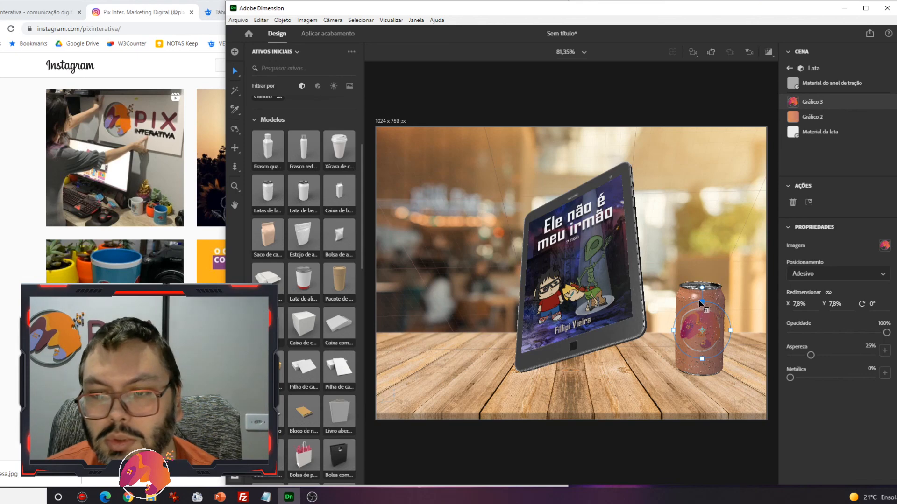
pyautogui.moveTo(700, 302); pyautogui.dragTo(700, 303)
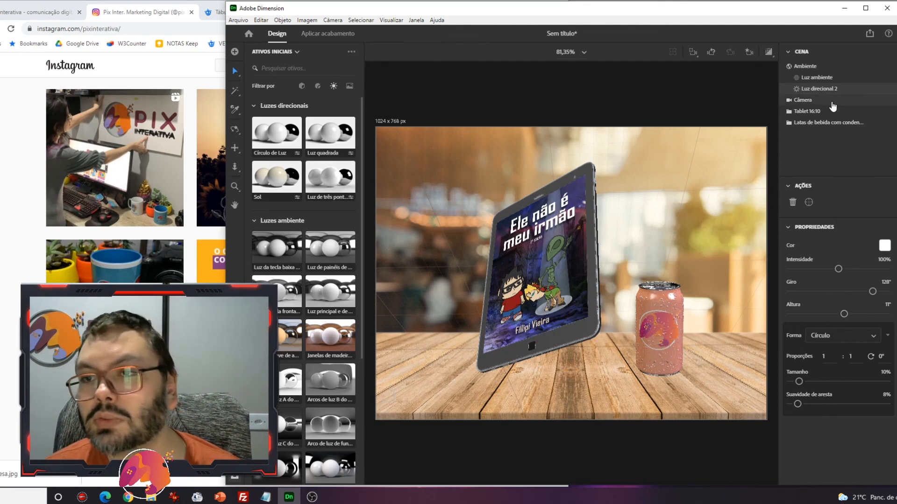
# Examine the ambient light's properties and browse the starter shapes and models.
pyautogui.click(827, 78)
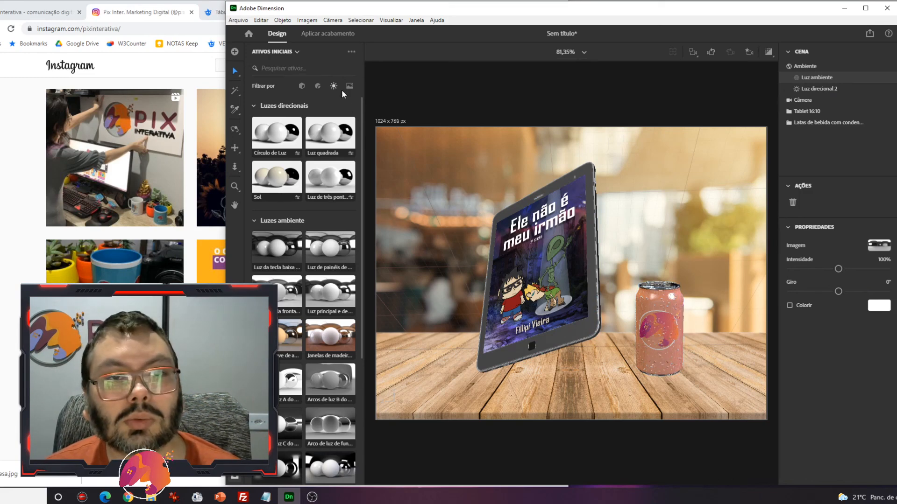
pyautogui.click(302, 85)
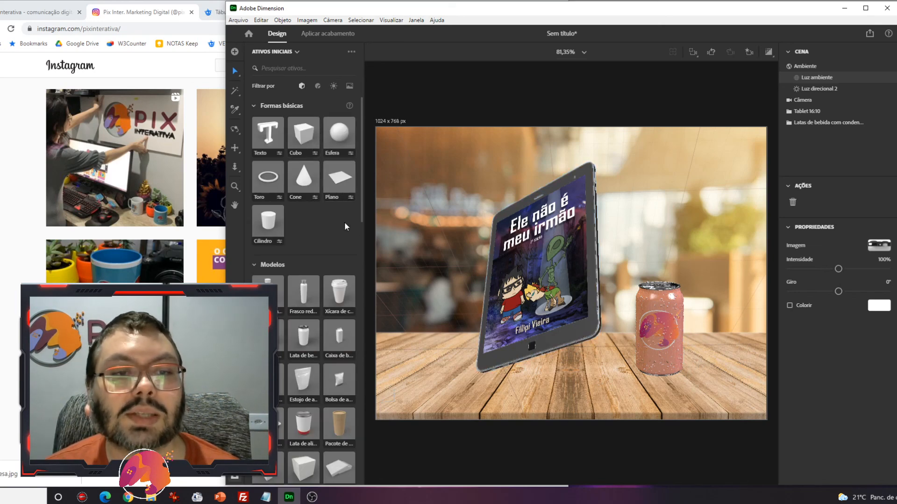
pyautogui.scroll(-15, 340, 240)
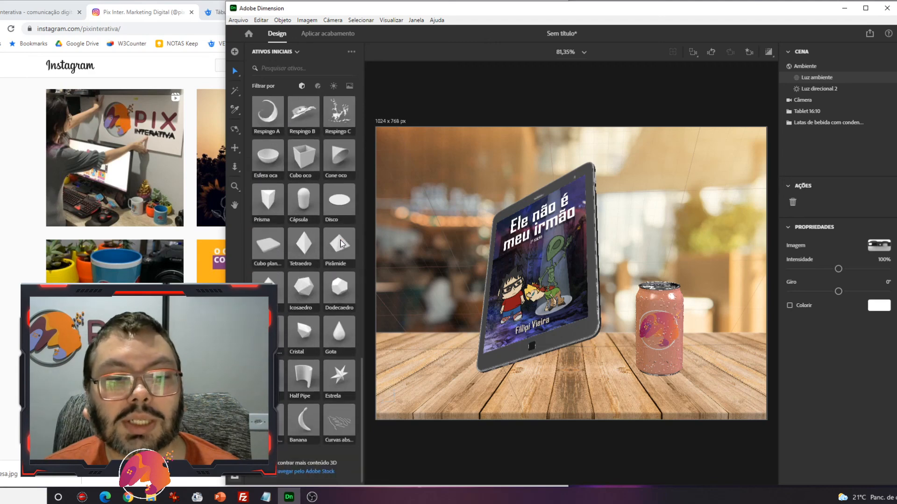
pyautogui.scroll(15, 341, 242)
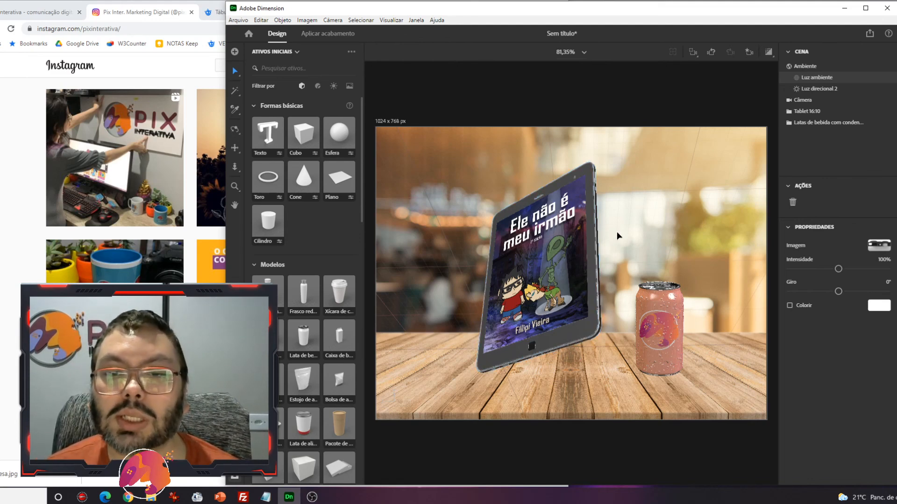
# Orbit and zoom the scene camera to frame the tablet and can closer on the wooden tabletop.
pyautogui.moveTo(625, 302); pyautogui.dragTo(603, 302, button='right')
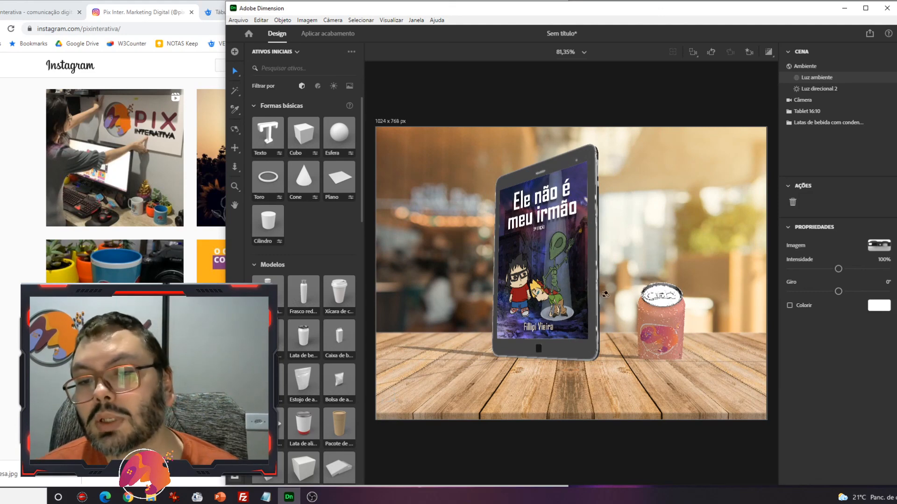
pyautogui.moveTo(604, 299); pyautogui.dragTo(608, 246, button='right')
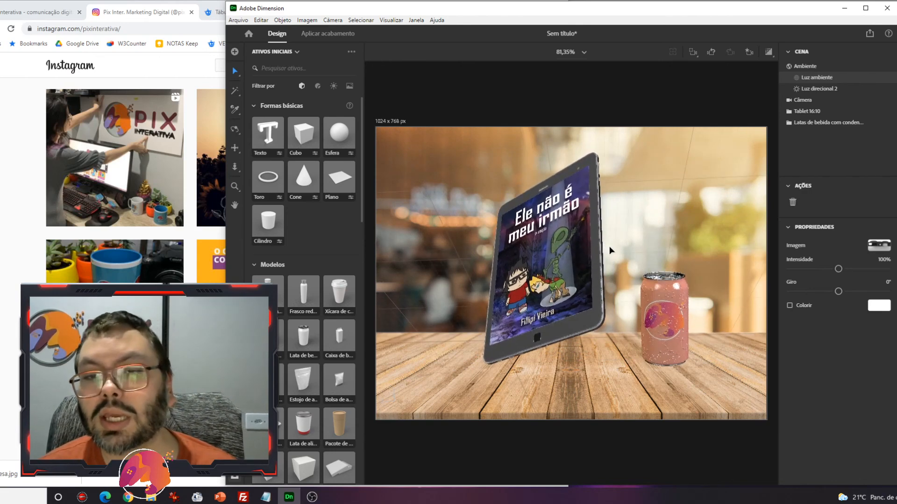
pyautogui.moveTo(608, 246); pyautogui.dragTo(621, 275, button='right')
pyautogui.scroll(1, 622, 273)
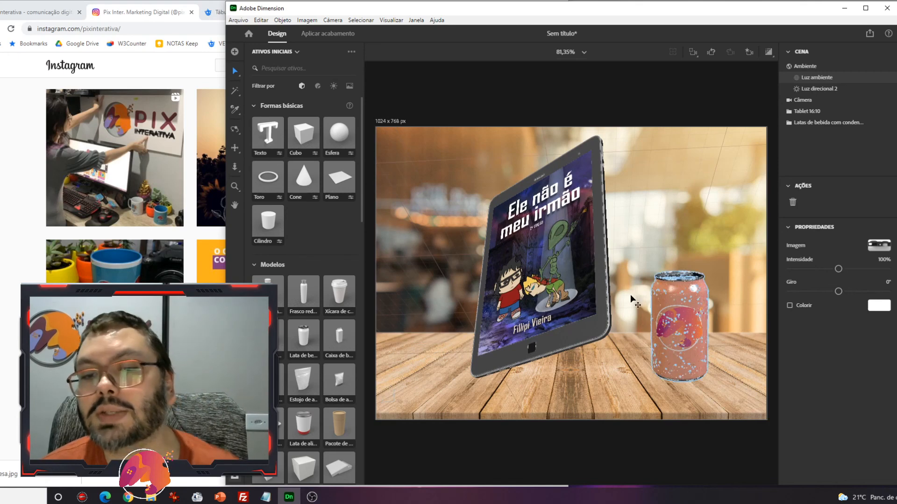